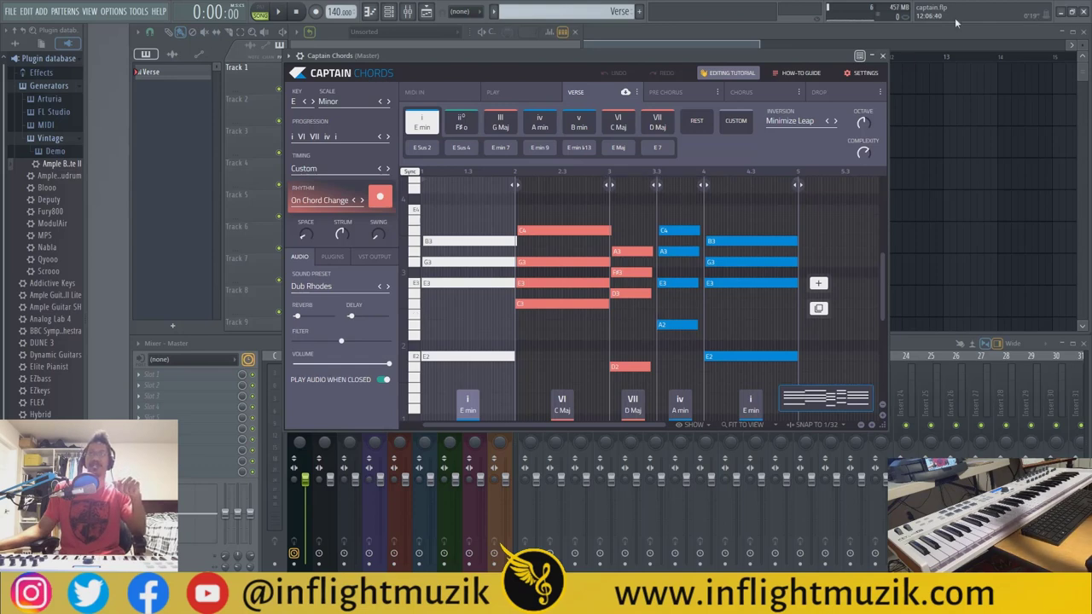
Step: Close Captain Chords and connect the Captain Deep plugin to it on the VERSE tab
left_click(884, 56)
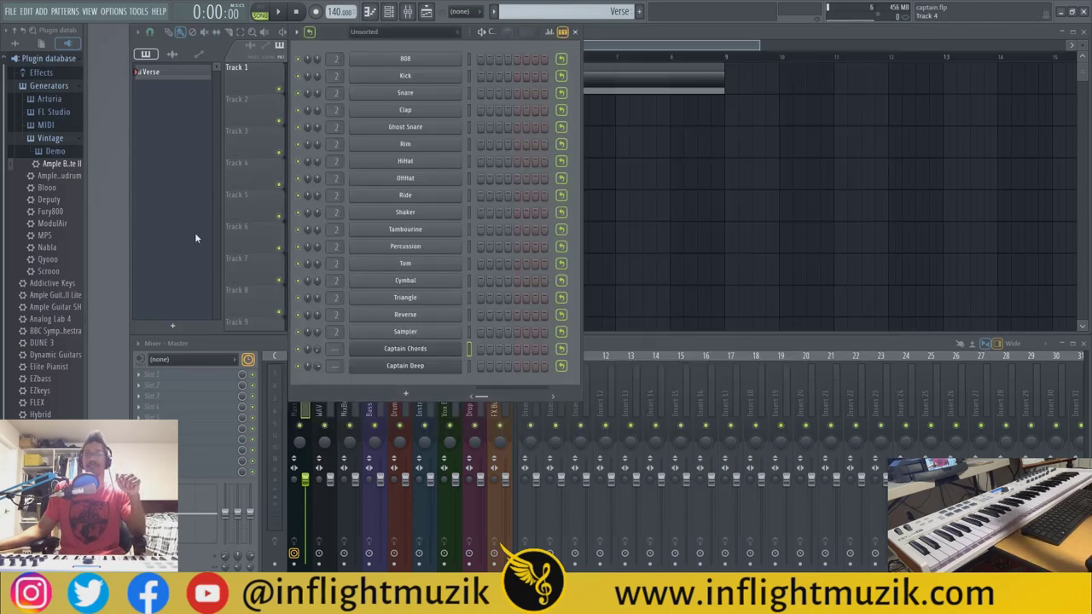
left_click(405, 367)
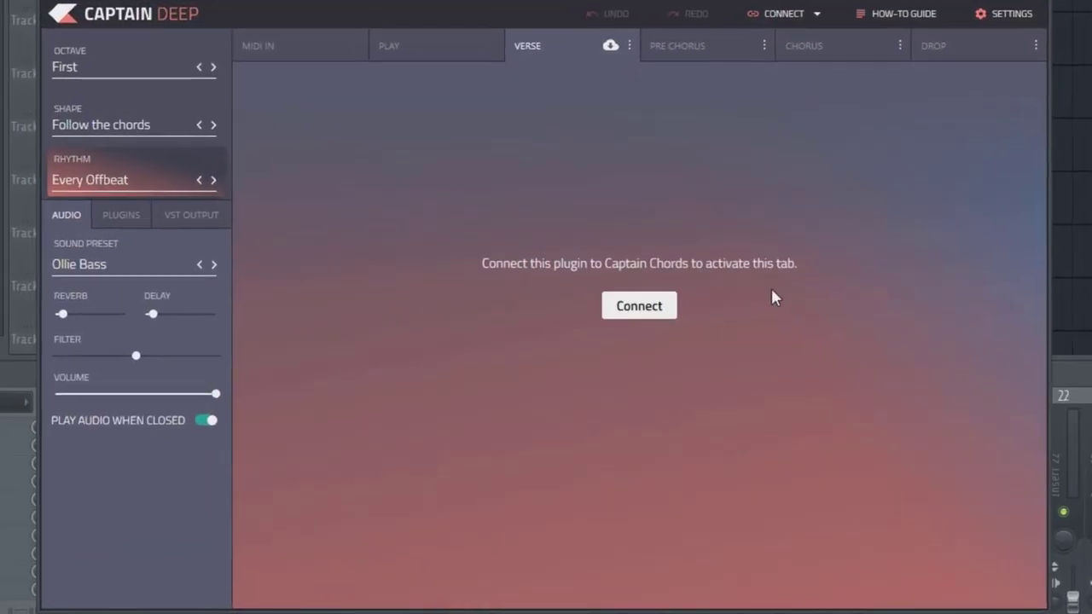
left_click(639, 310)
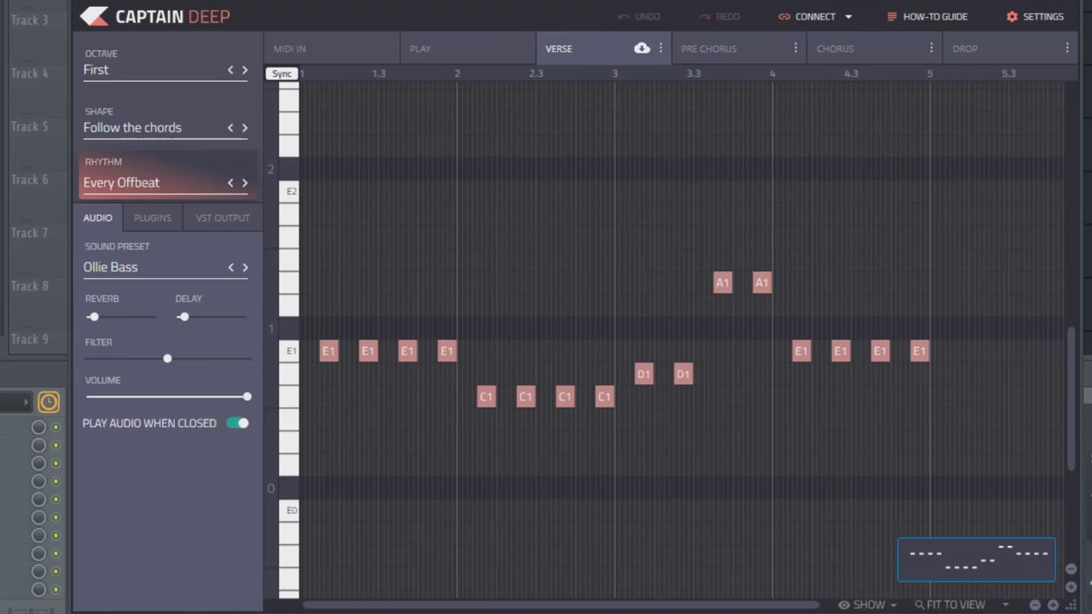
Step: Open Captain Chords from the Channel Rack, stop playback, and reset the Captain Deep channel knob
key("F6")
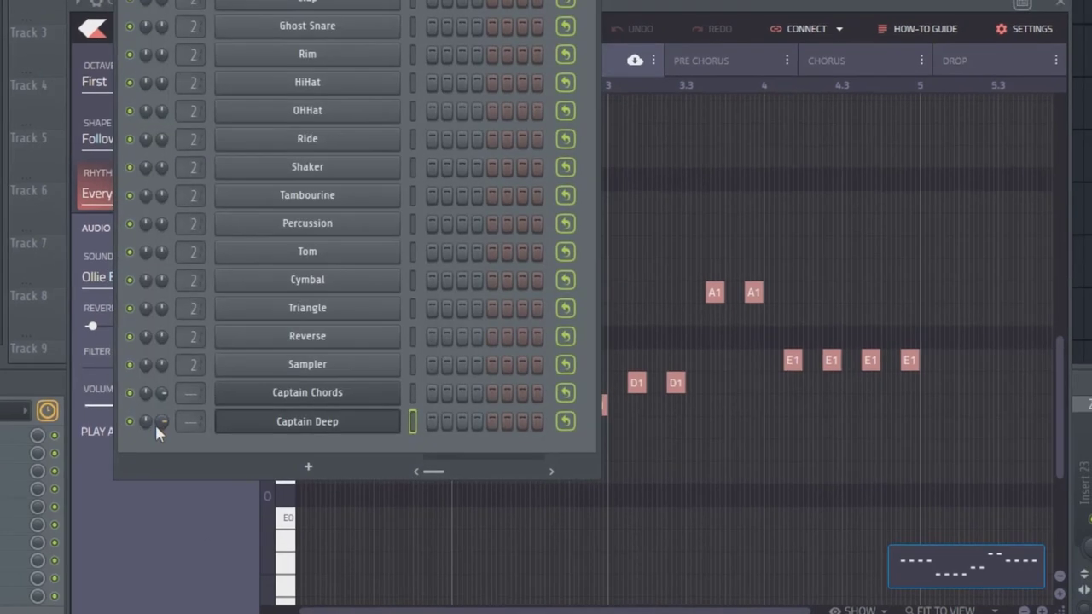
left_click(311, 383)
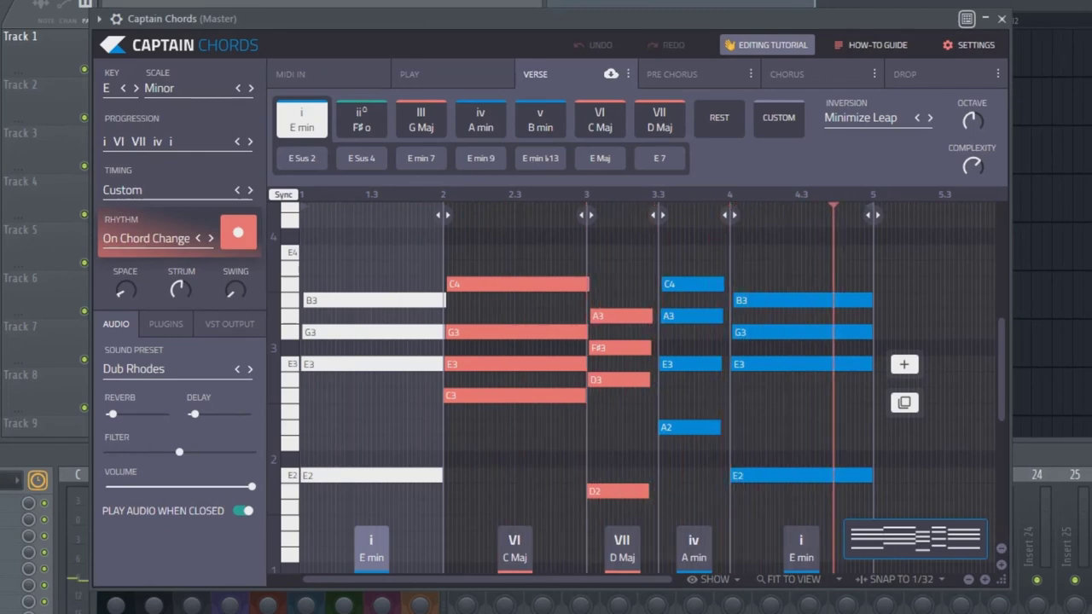
key("space")
key("F6")
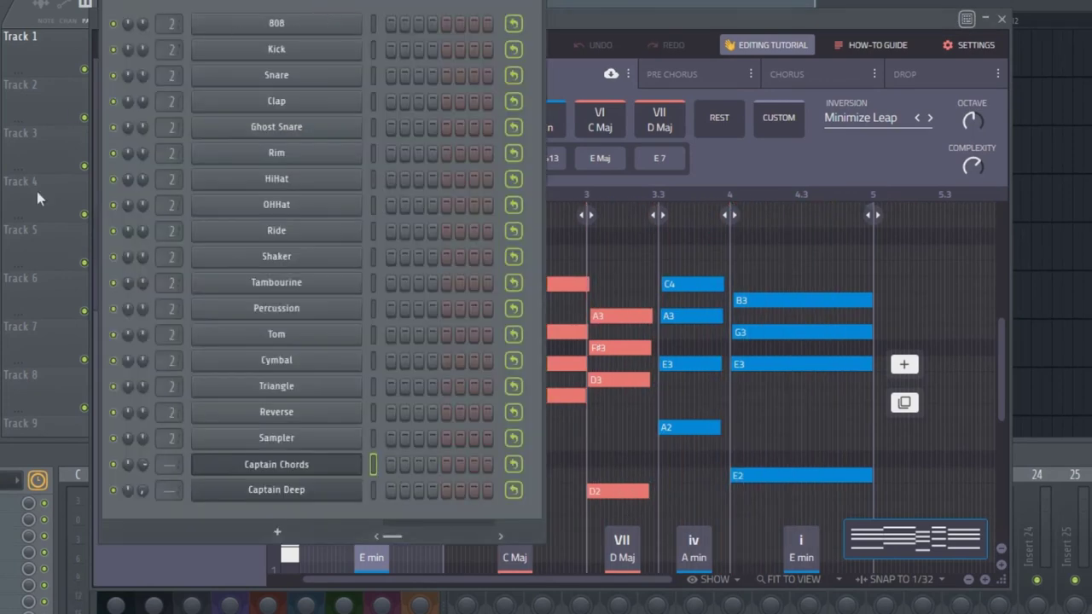
right_click(144, 493)
left_click(174, 504)
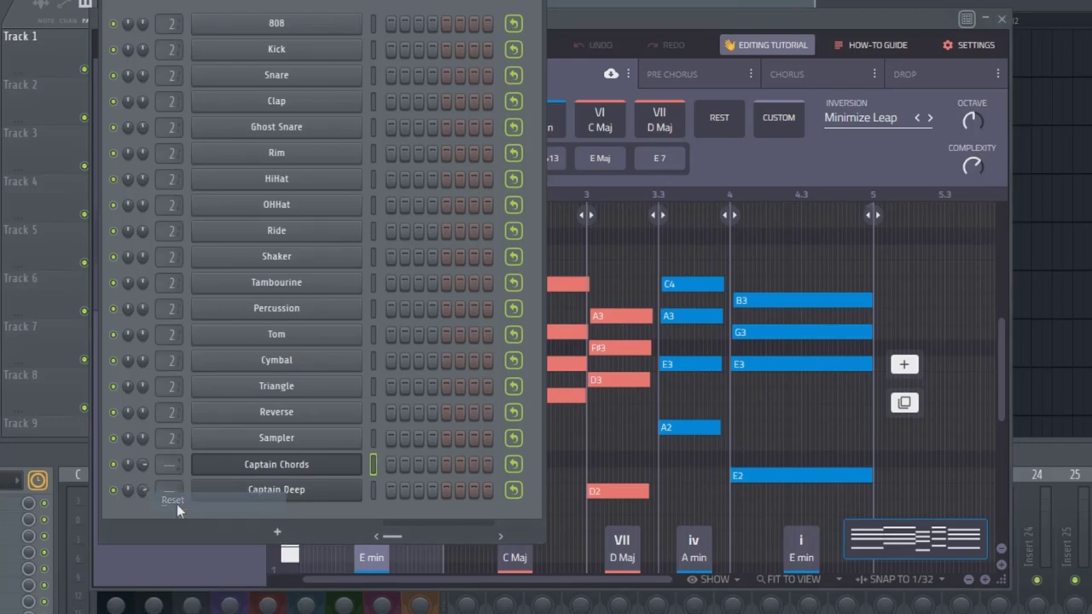
Step: Place the Captain Deep and Captain Chords windows side by side and audition the bass with the chords
left_click(275, 492)
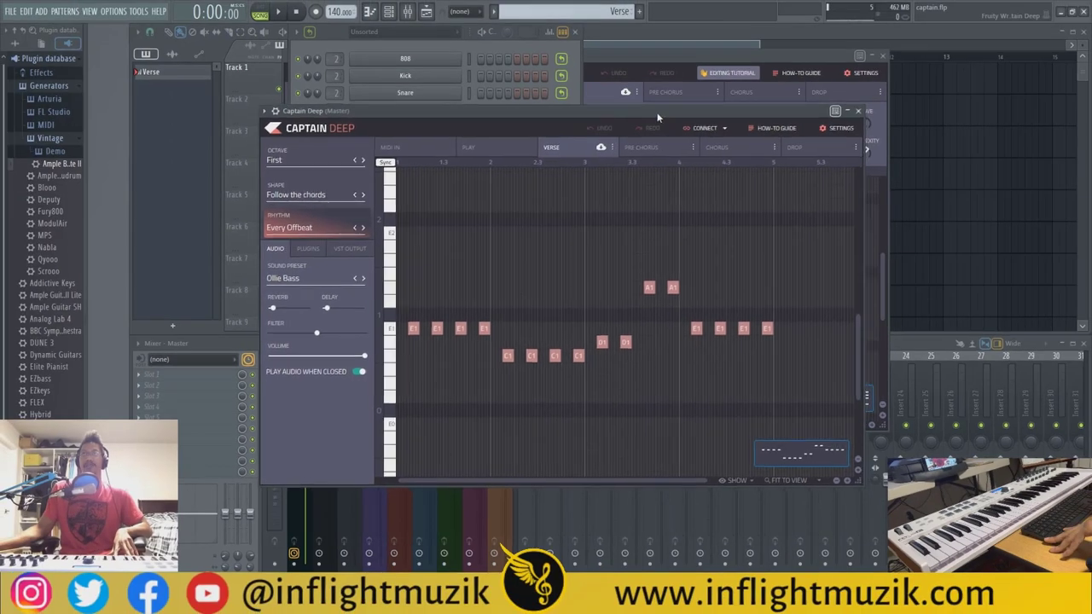
left_click_drag(657, 117, 429, 119)
left_click_drag(671, 54, 778, 110)
left_click(482, 148)
key("space")
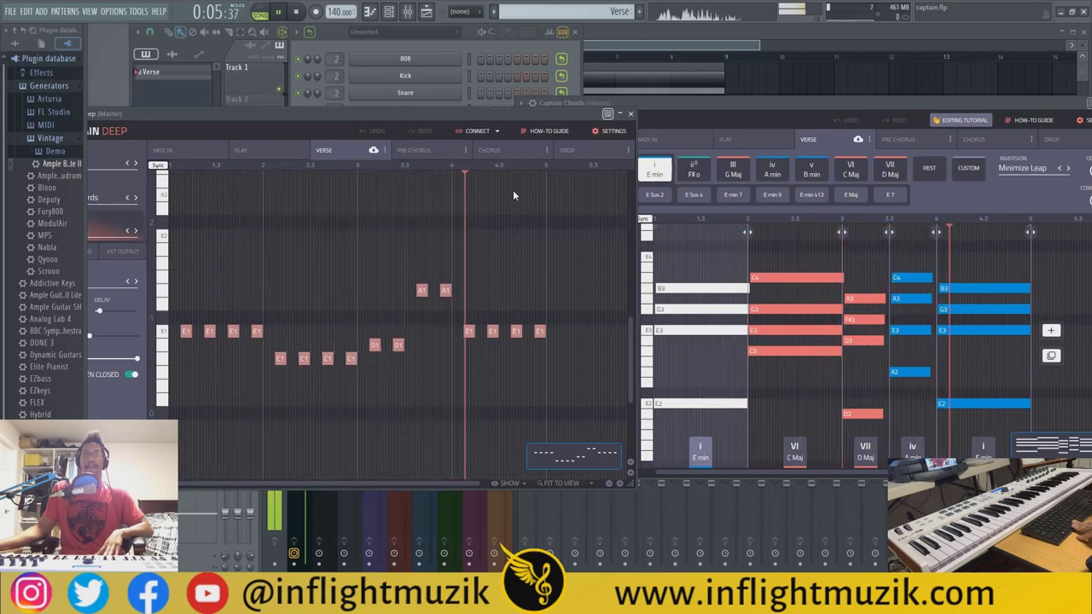
key("space")
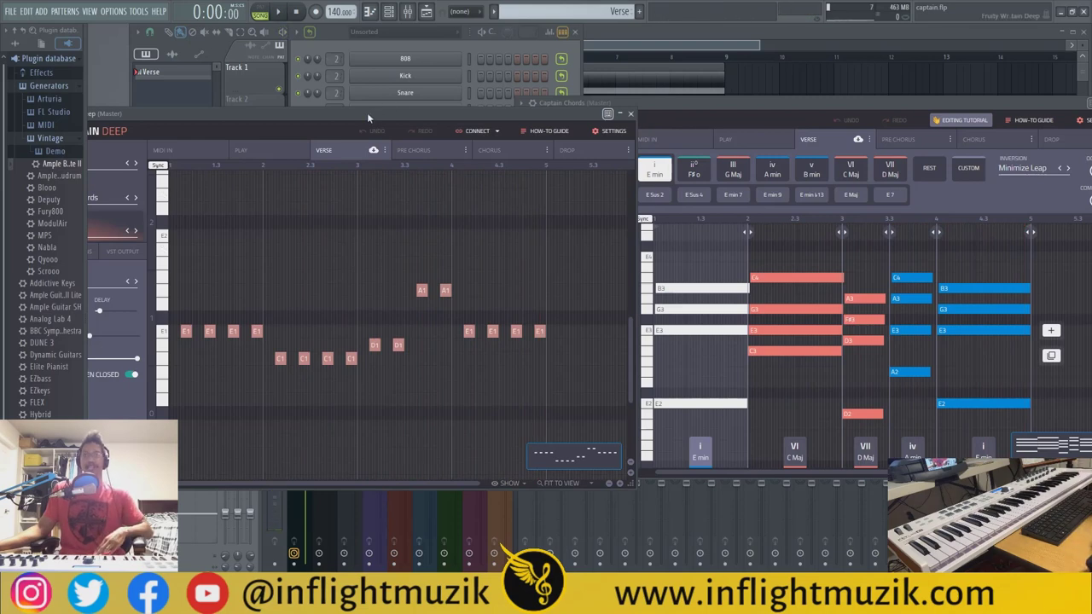
left_click_drag(367, 113, 585, 123)
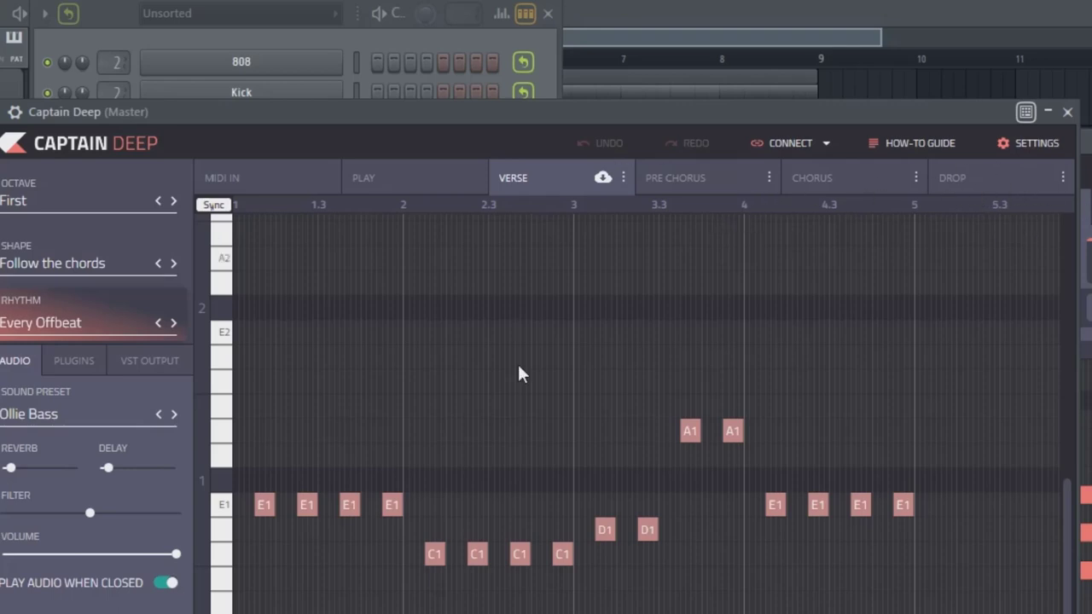
left_click(696, 181)
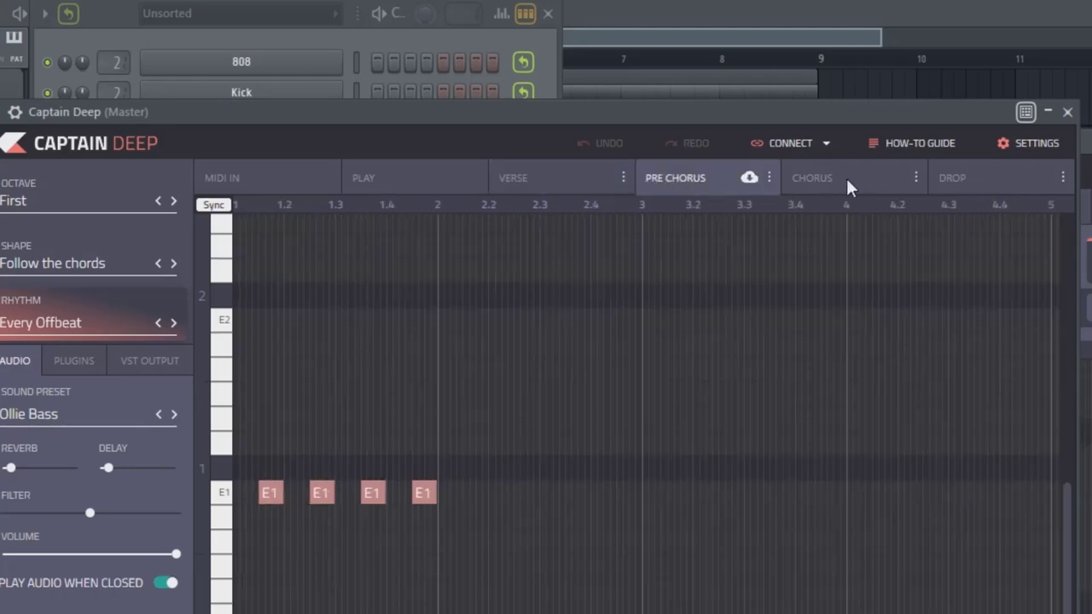
left_click(544, 182)
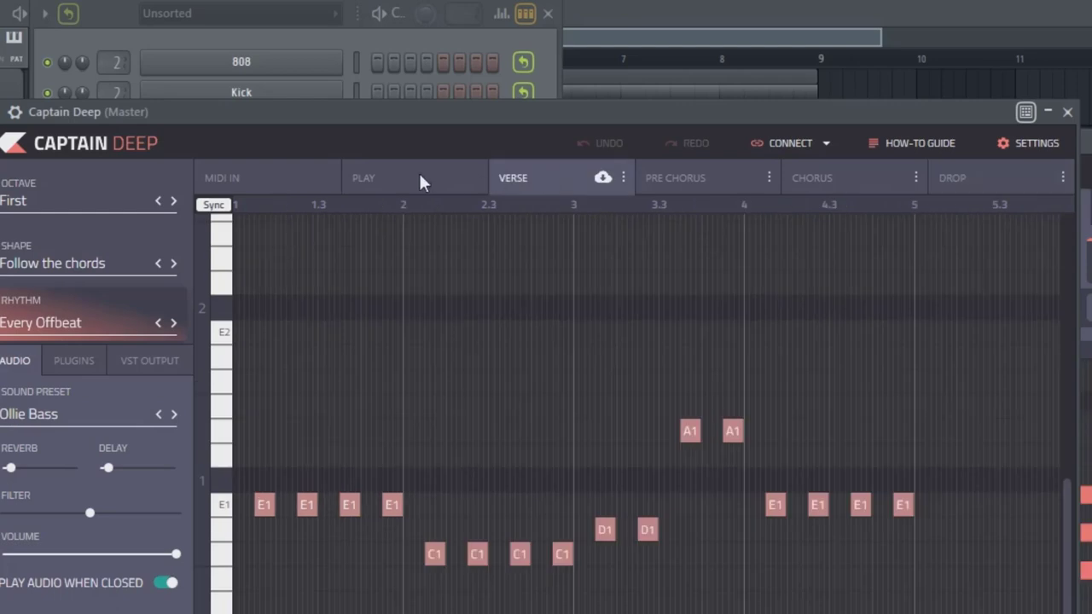
left_click(218, 177)
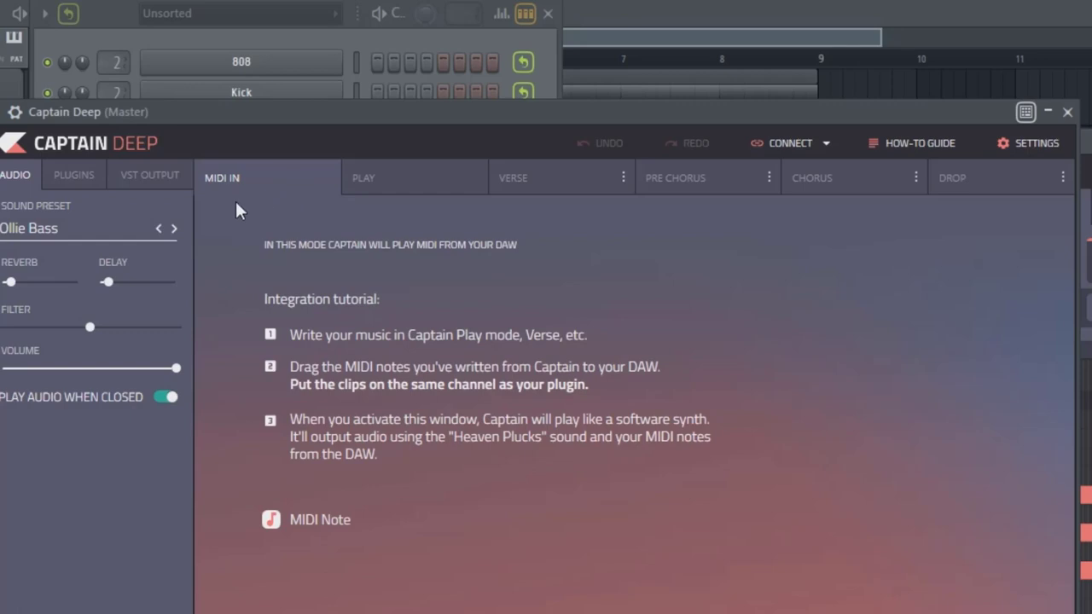
left_click(388, 190)
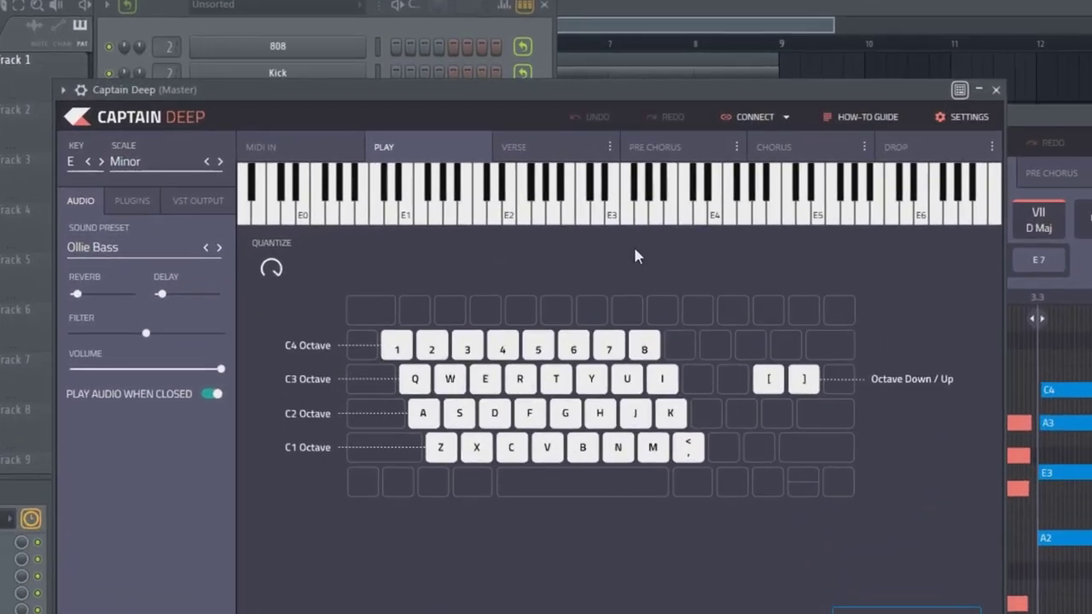
left_click(505, 222)
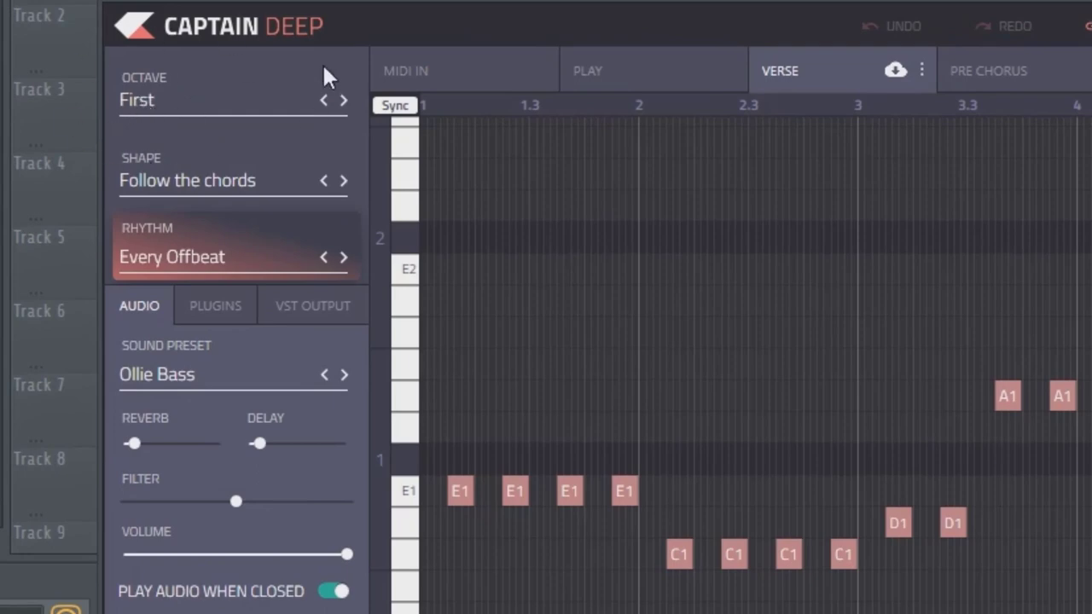
Step: Audition the bass at octave Fourth, then step down through First to Zero
left_click(339, 105)
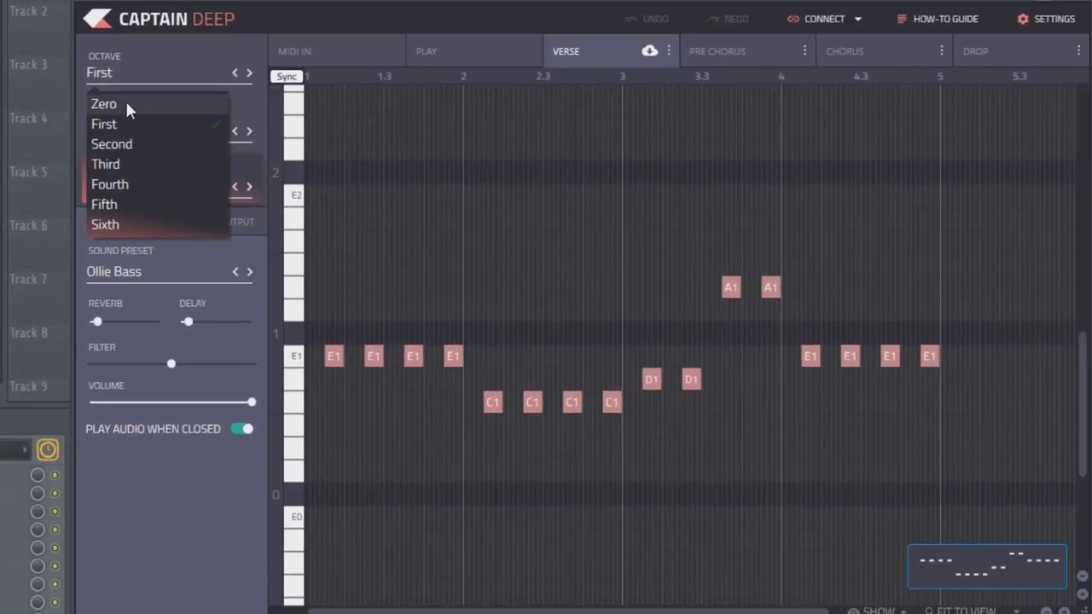
left_click(110, 184)
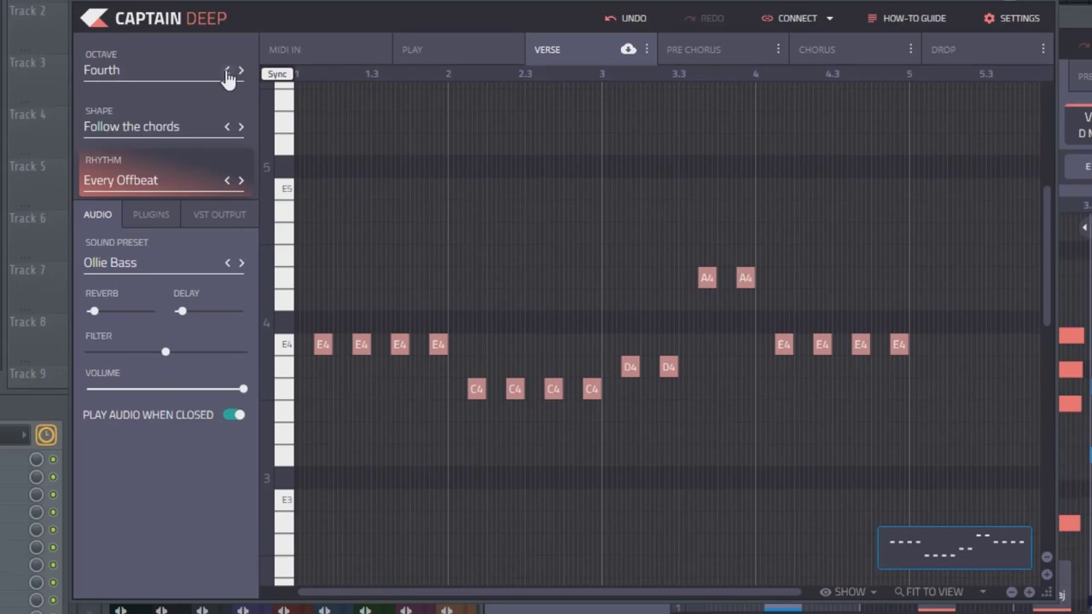
left_click(234, 73)
left_click(227, 71)
left_click(228, 72)
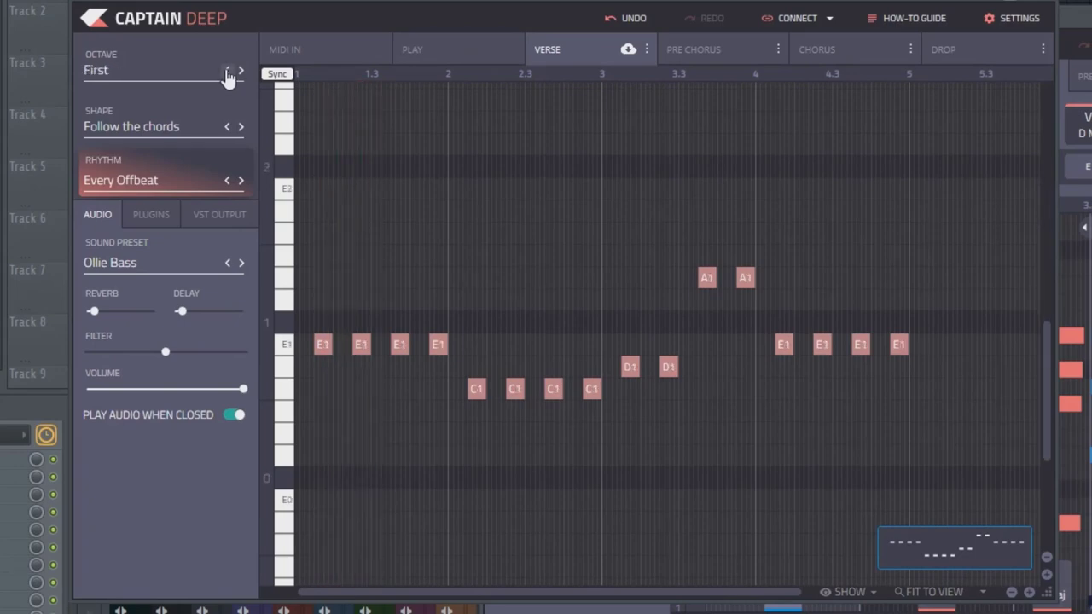
left_click(228, 71)
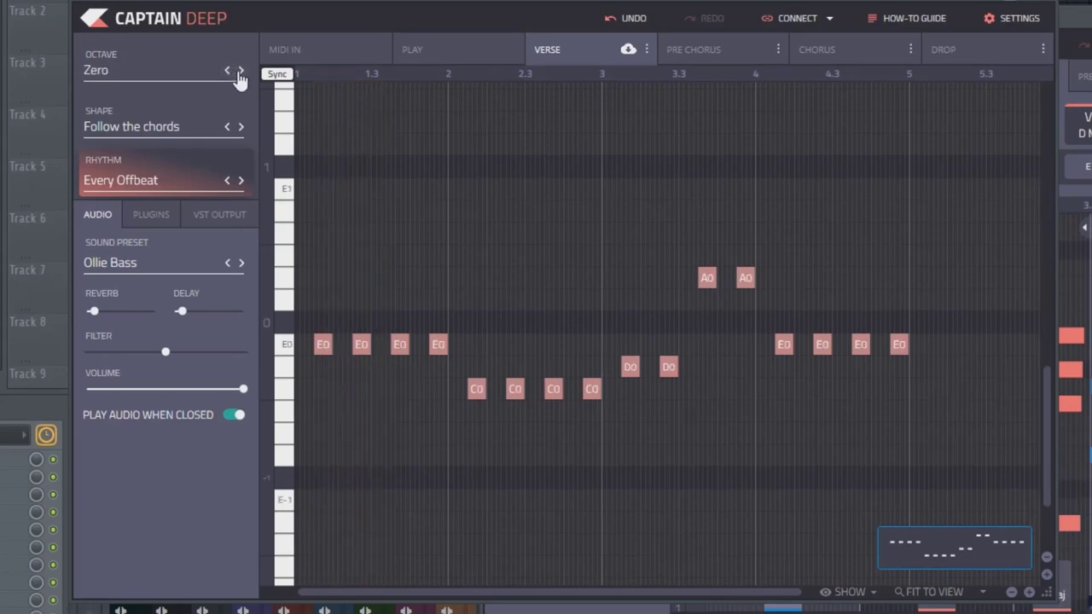
Step: Try the Sixth octave, stop playback, and set the octave back to Zero
left_click(117, 79)
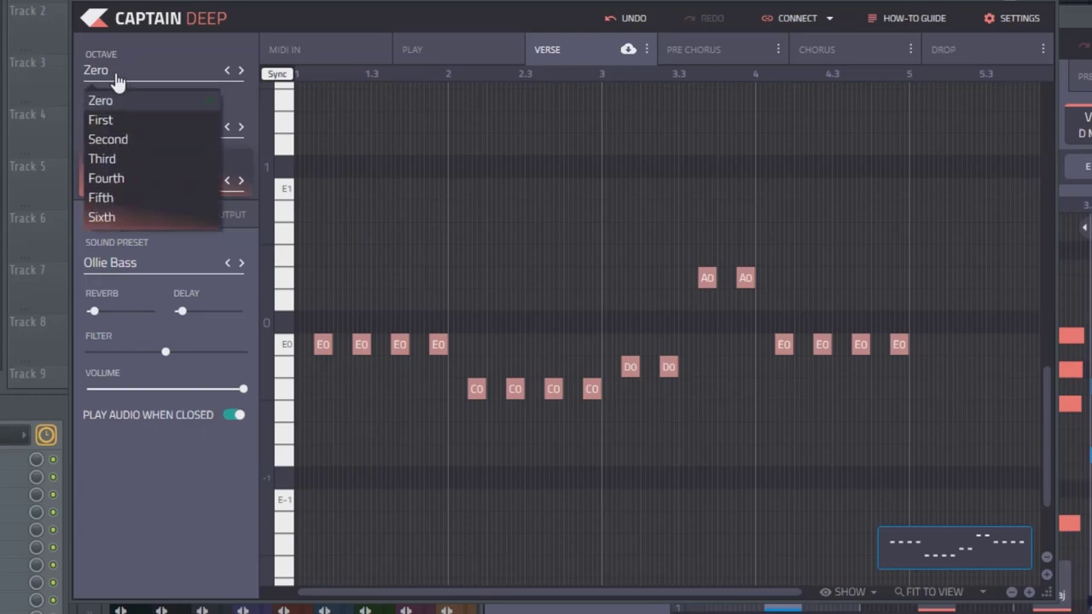
left_click(116, 217)
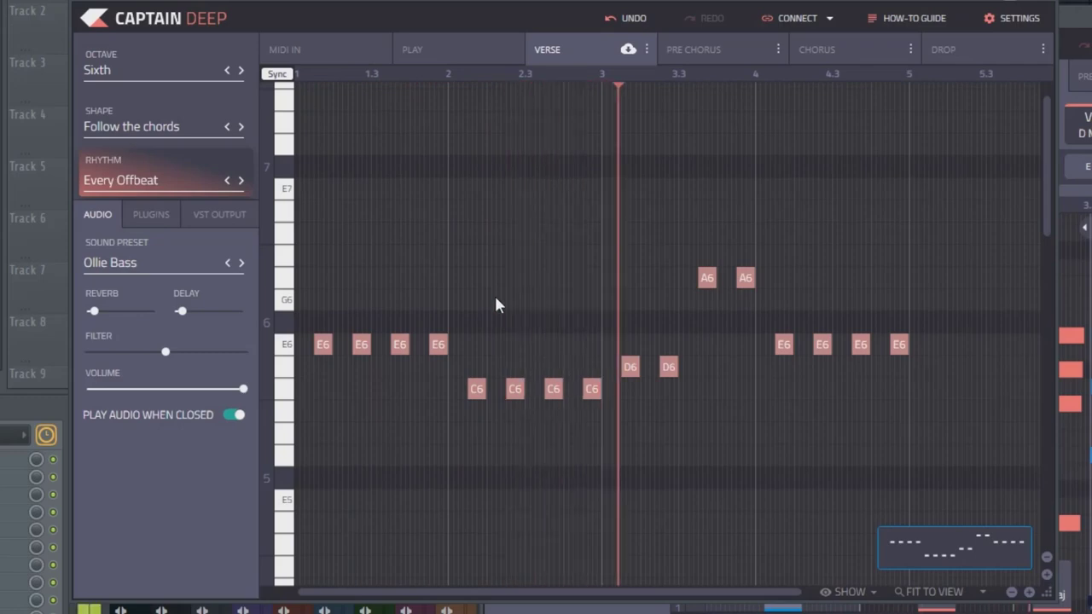
key("space")
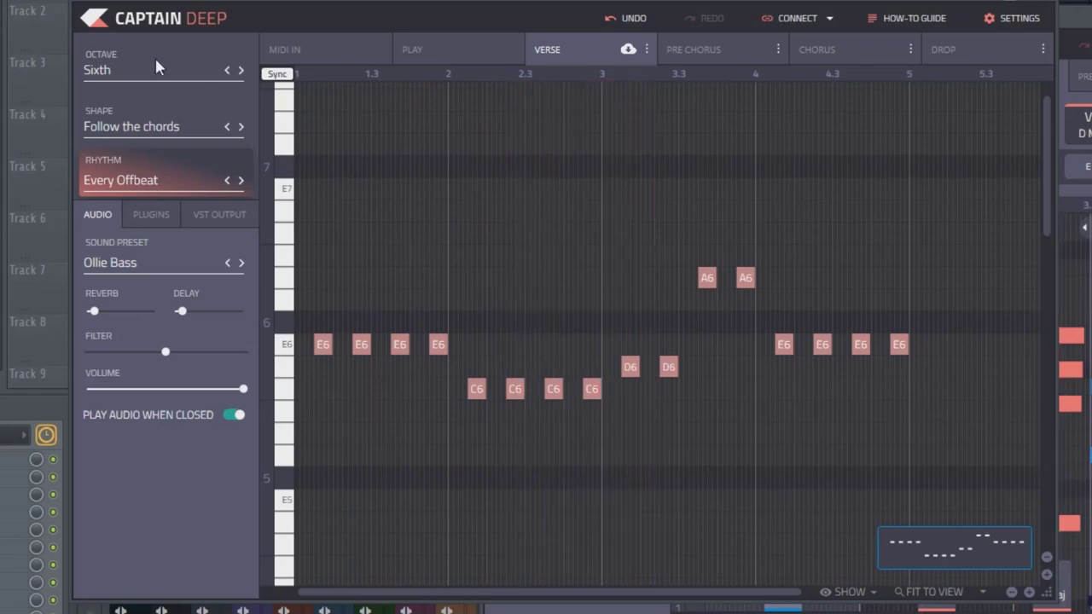
left_click(116, 75)
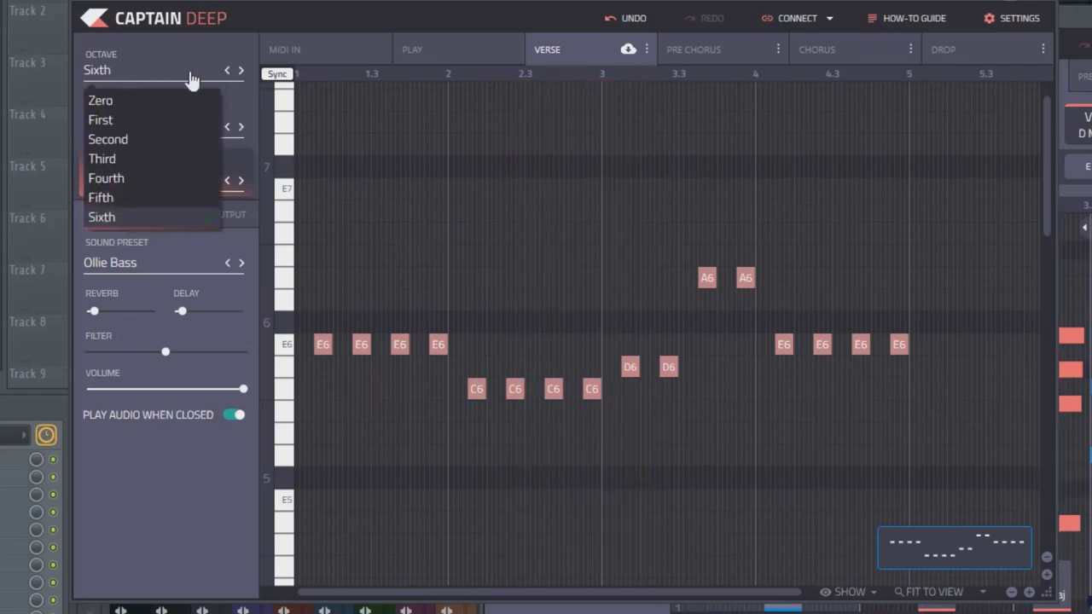
left_click(113, 99)
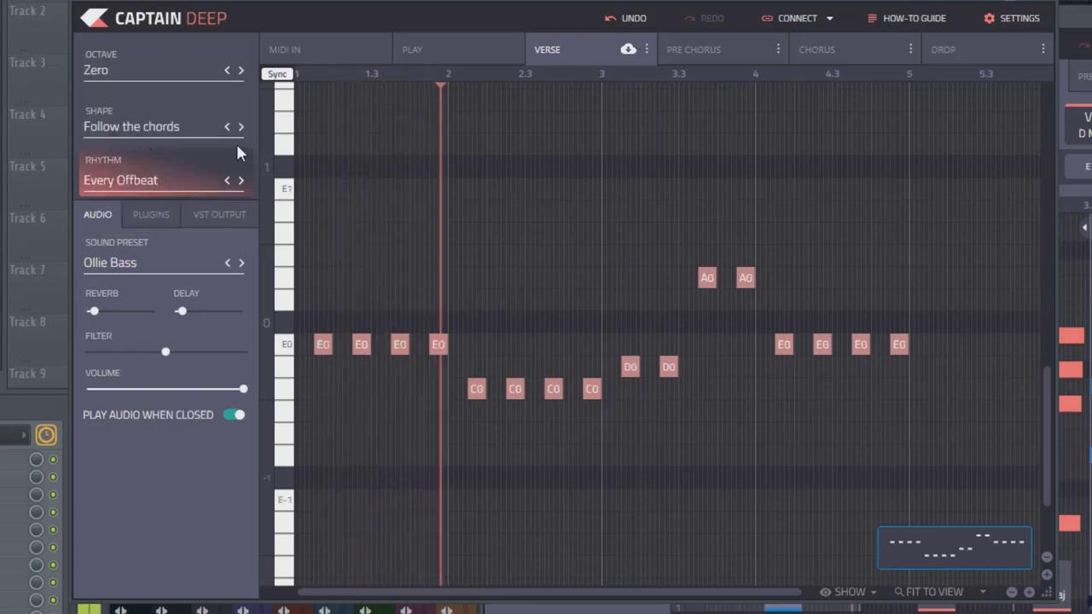
Step: Try the Opposite movement shape and the Second octave, then play the bass line
left_click(122, 132)
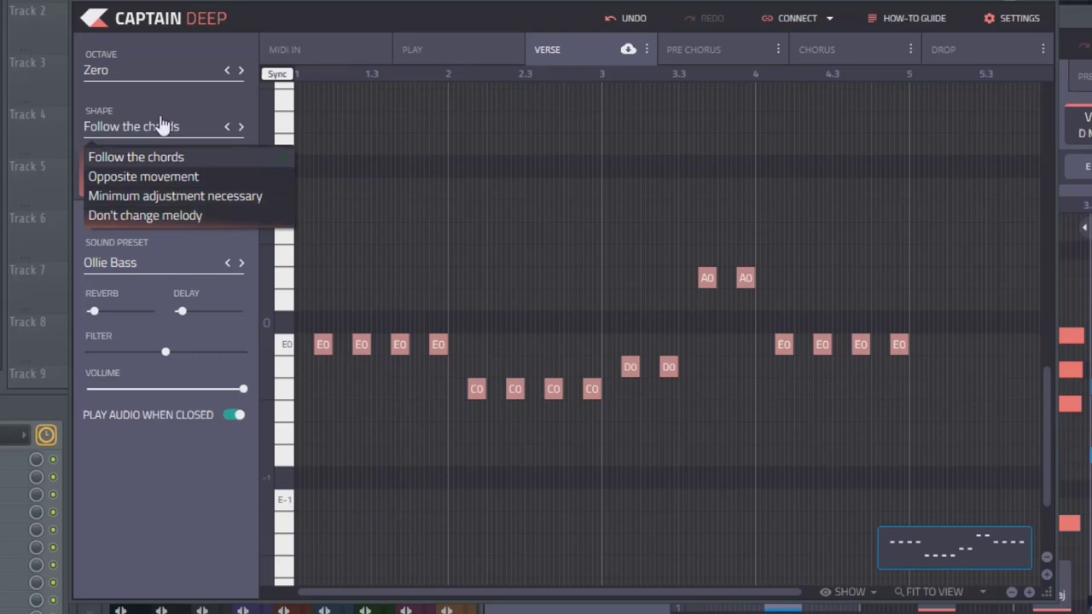
left_click(243, 130)
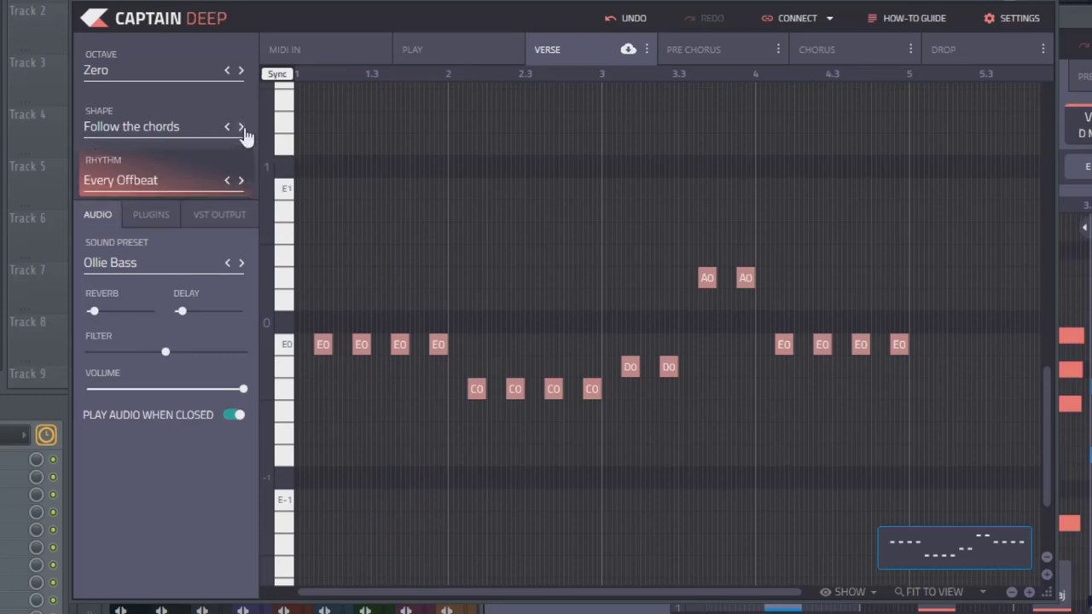
left_click(243, 130)
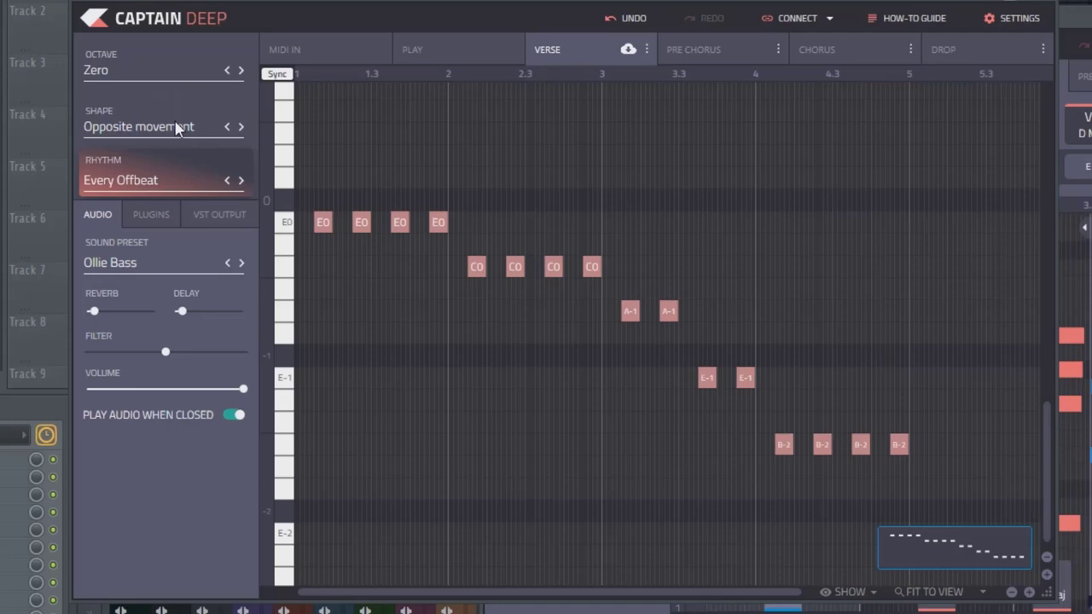
left_click(159, 73)
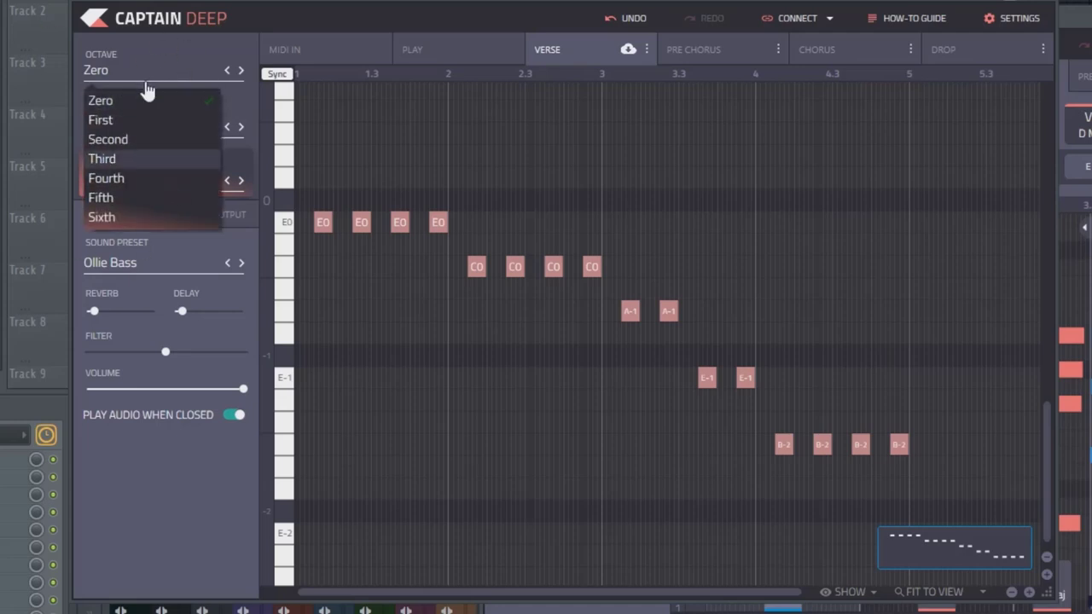
left_click(122, 134)
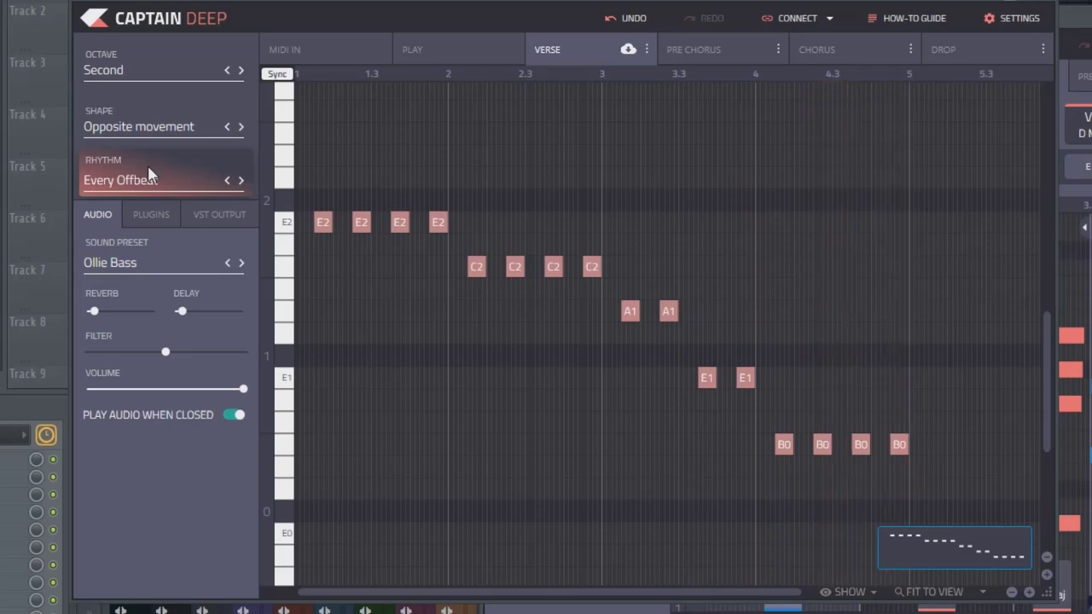
left_click(145, 126)
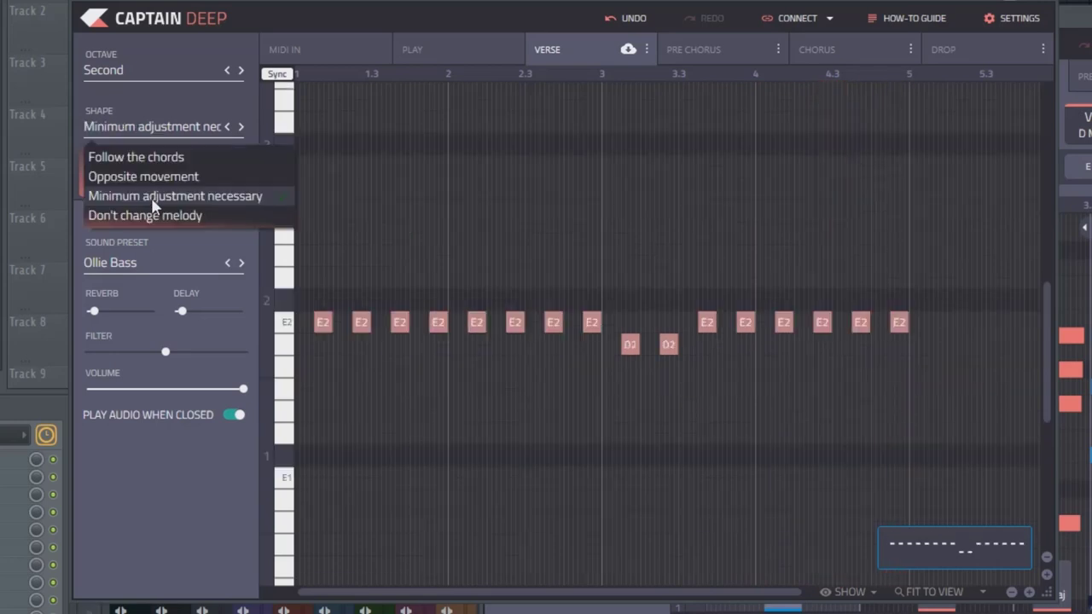
left_click(174, 108)
key("space")
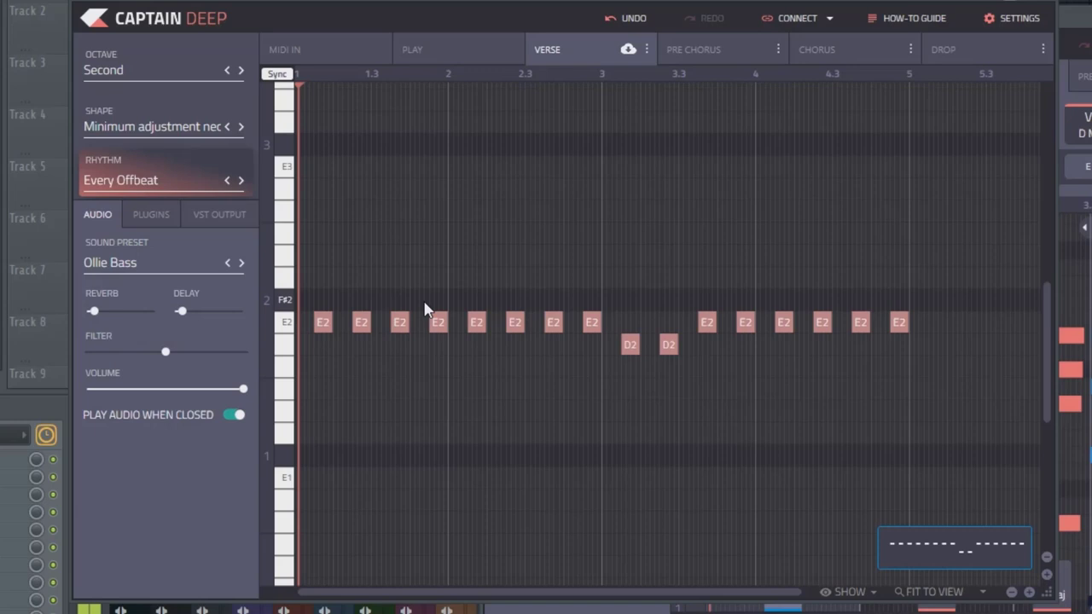
Step: Set the octave to First and the shape to Don't change melody, then play the all-E1 line
left_click(163, 73)
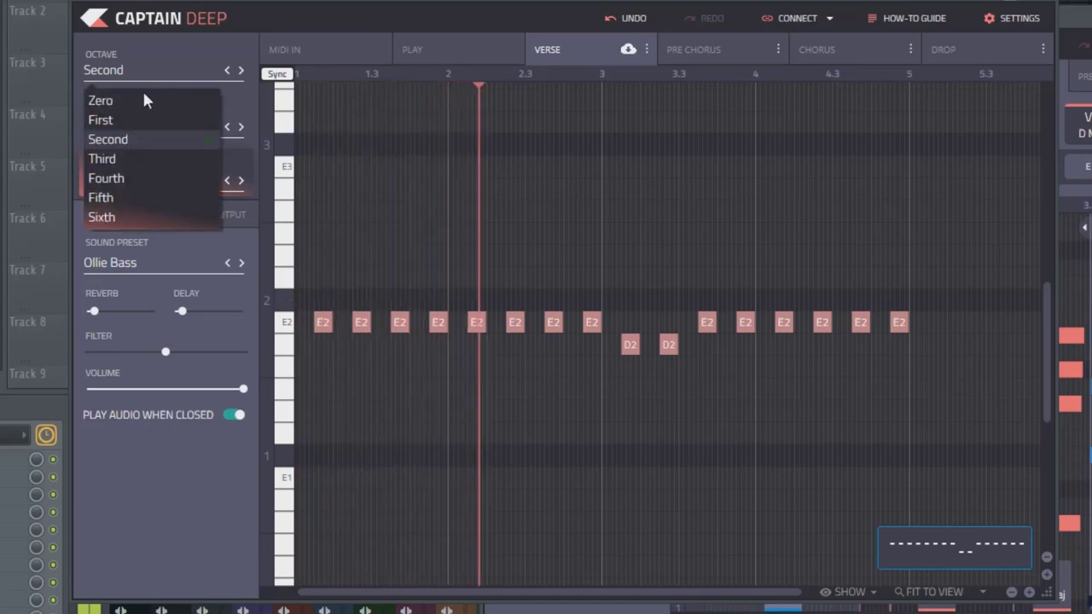
left_click(115, 121)
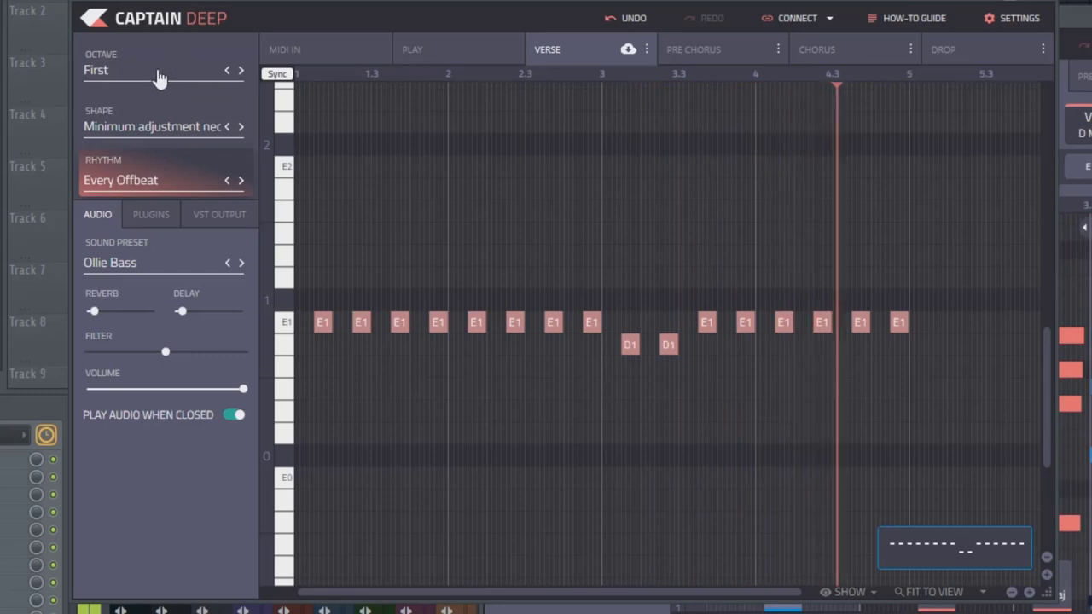
key("space")
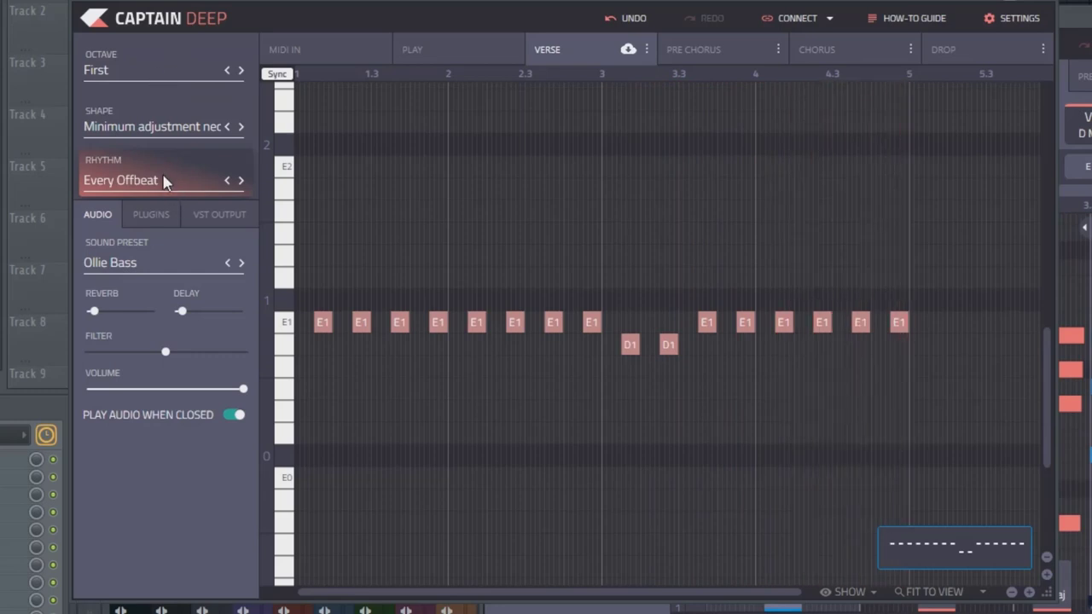
left_click(158, 126)
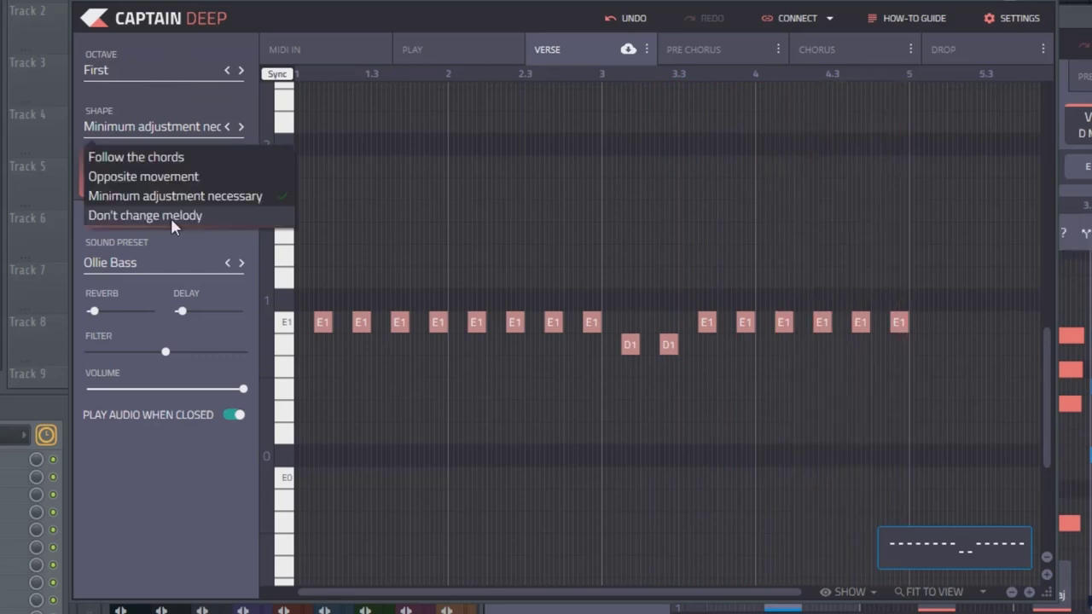
left_click(170, 217)
key("space")
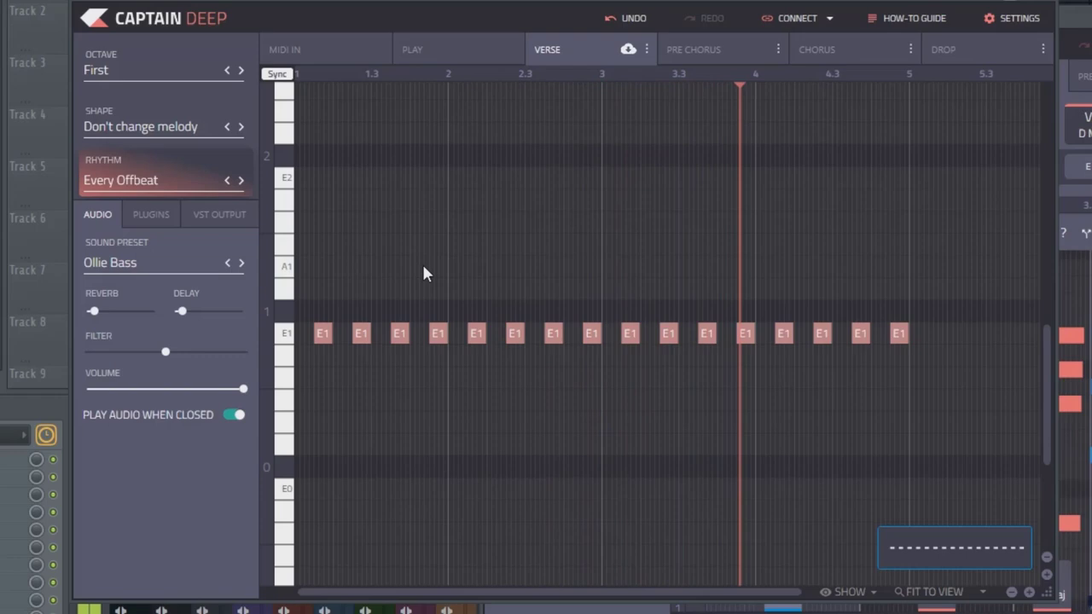
key("space")
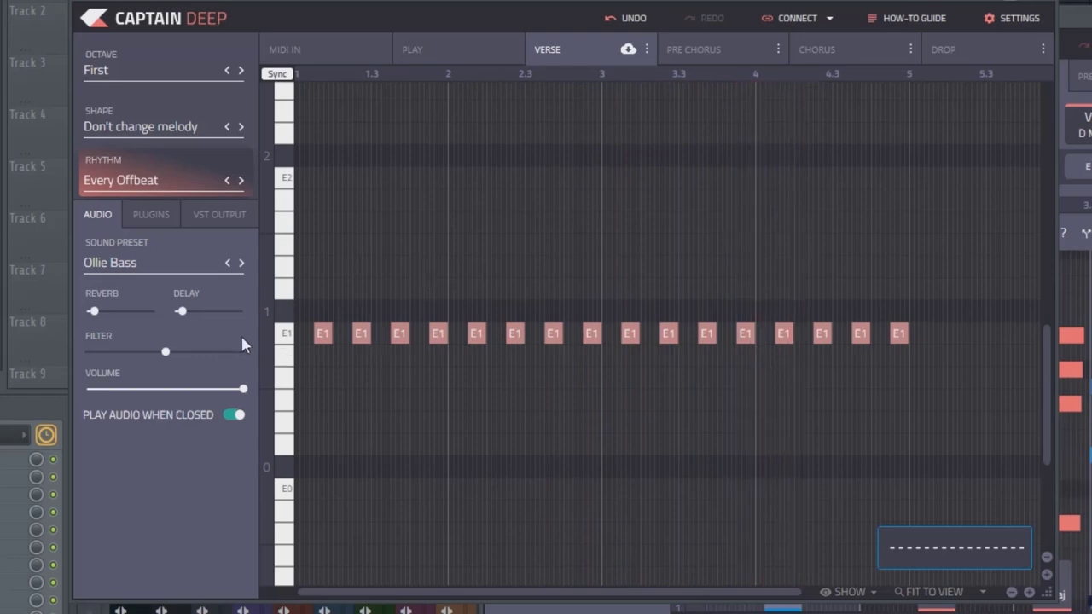
Step: Set the shape to Follow the chords and apply the Action rhythm pattern
left_click(109, 204)
left_click(136, 157)
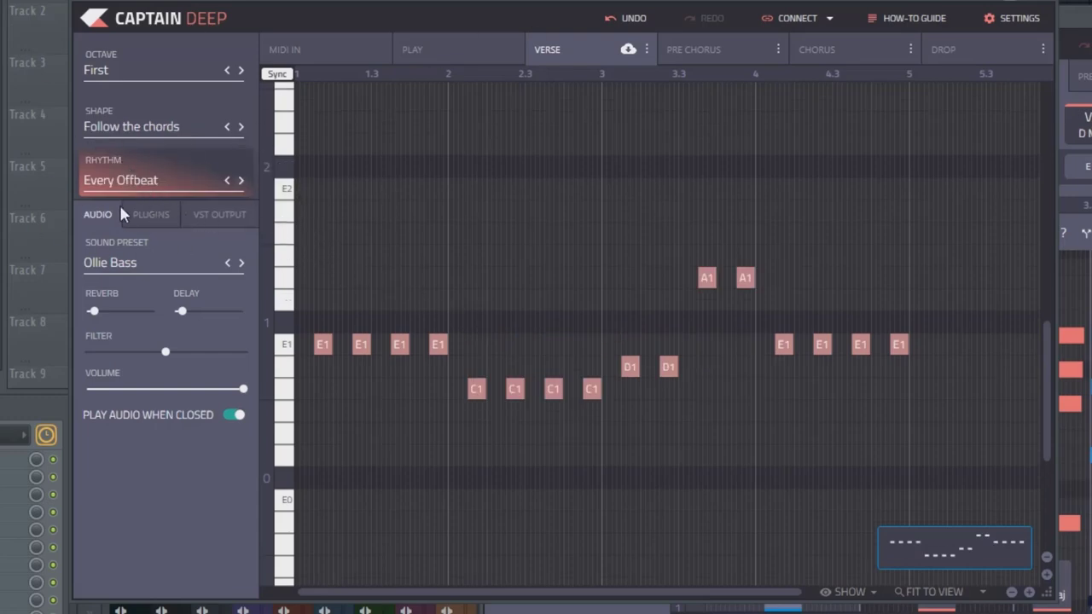
left_click(120, 180)
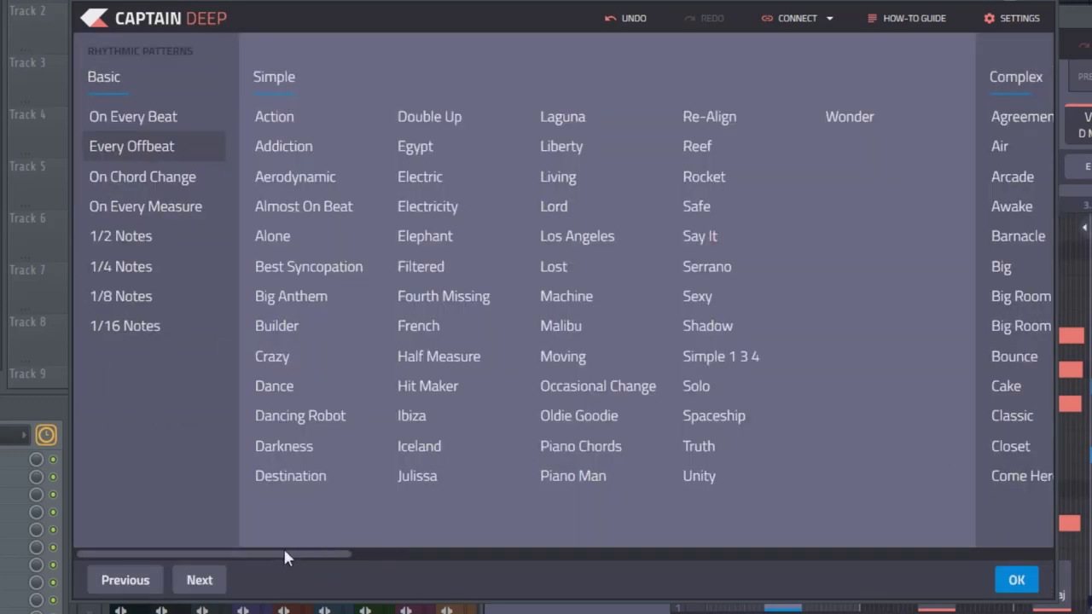
left_click_drag(285, 554, 335, 148)
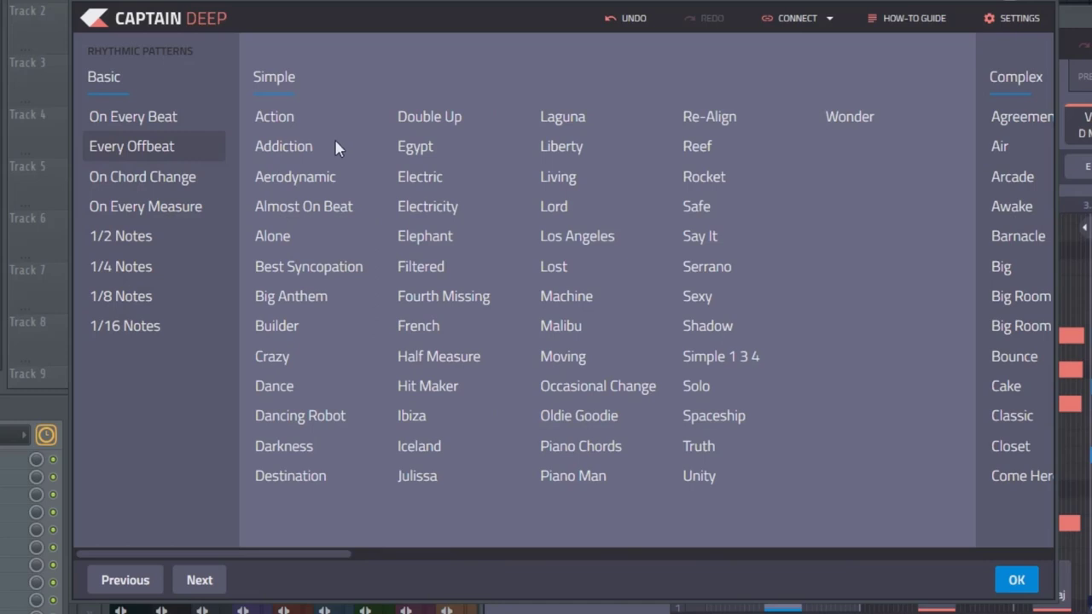
left_click(288, 126)
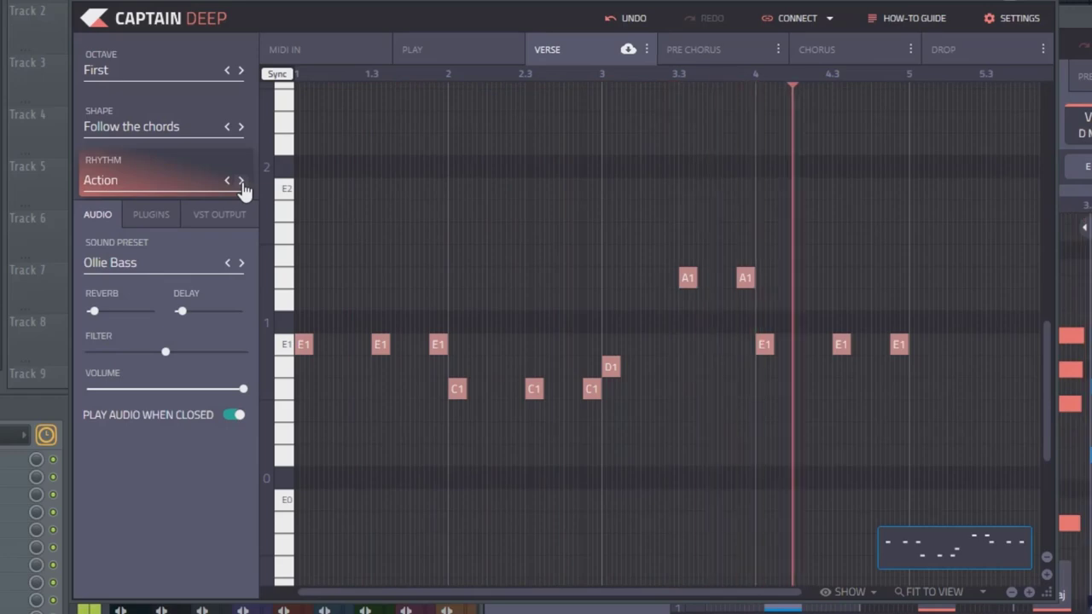
Step: Step through the Addiction, Aerodynamic, Agreement and Air rhythms, then reopen the rhythm browser
left_click(242, 182)
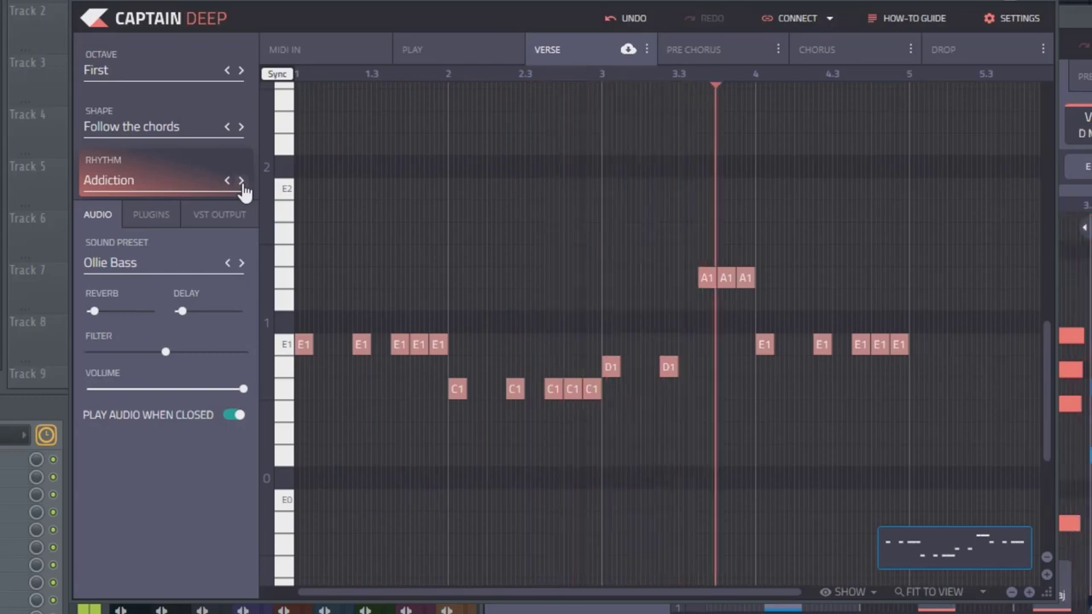
left_click(242, 182)
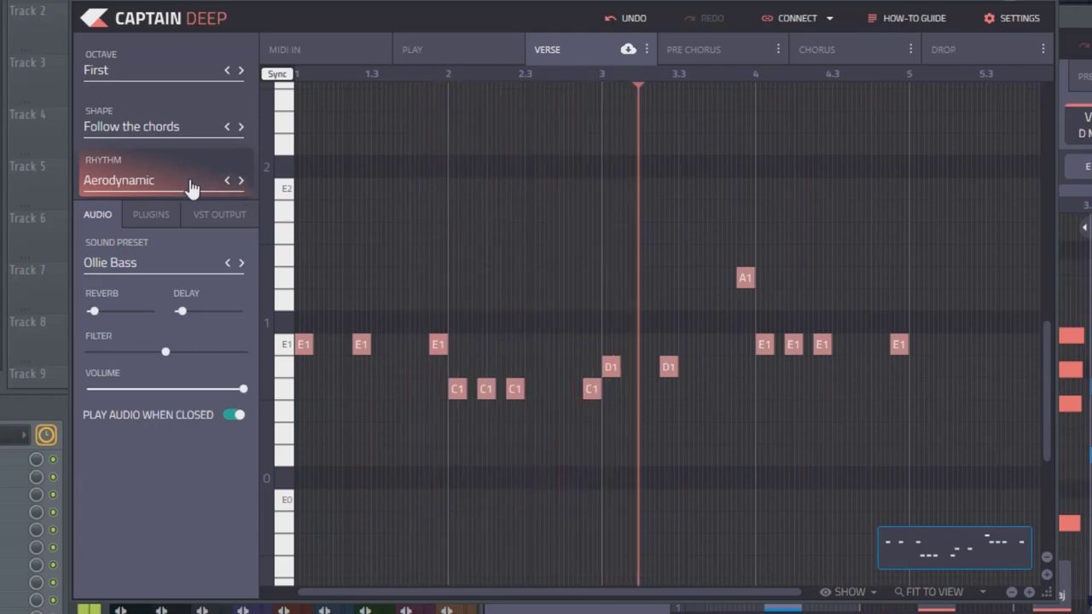
left_click(145, 183)
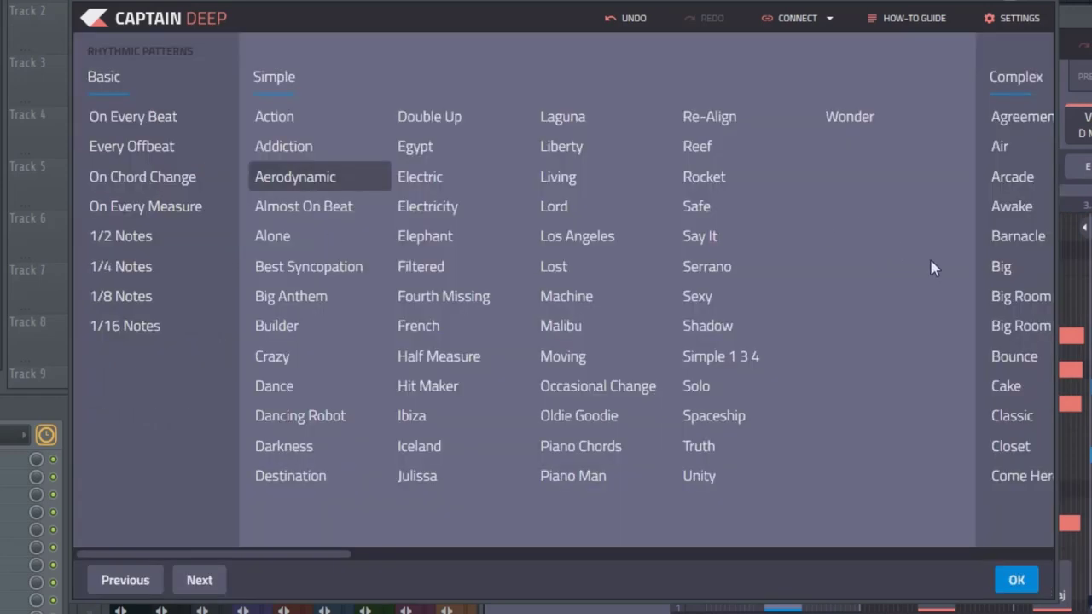
scroll(931, 267, "right", 3)
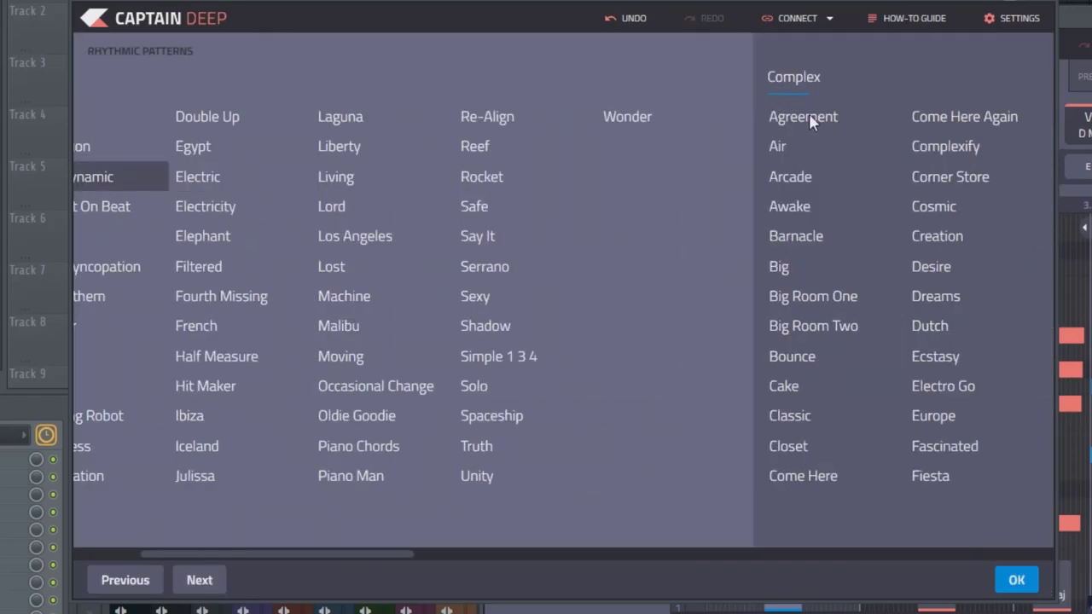
left_click(809, 118)
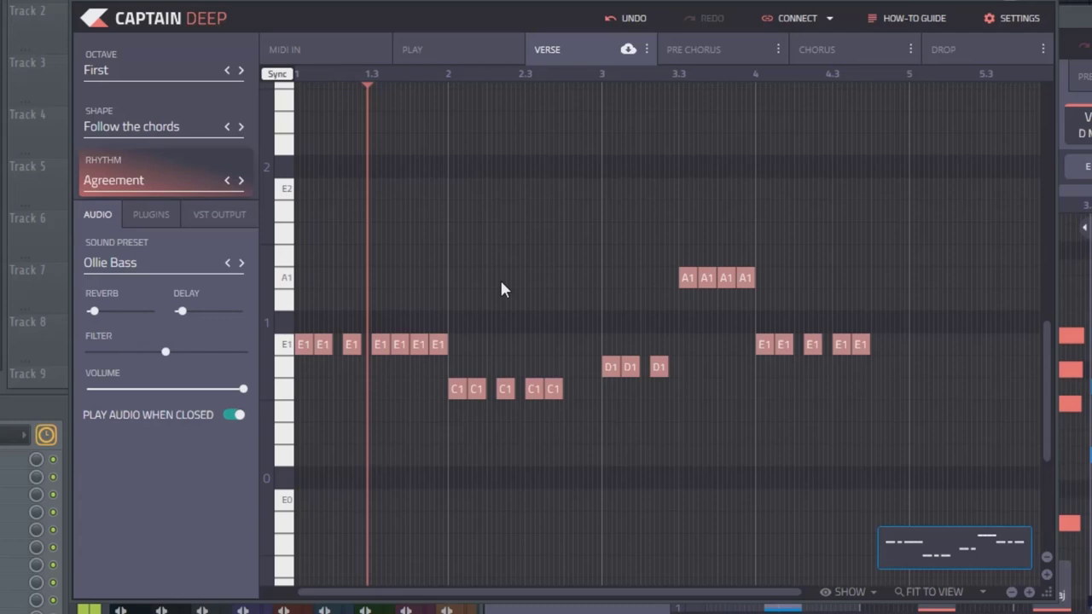
left_click(242, 185)
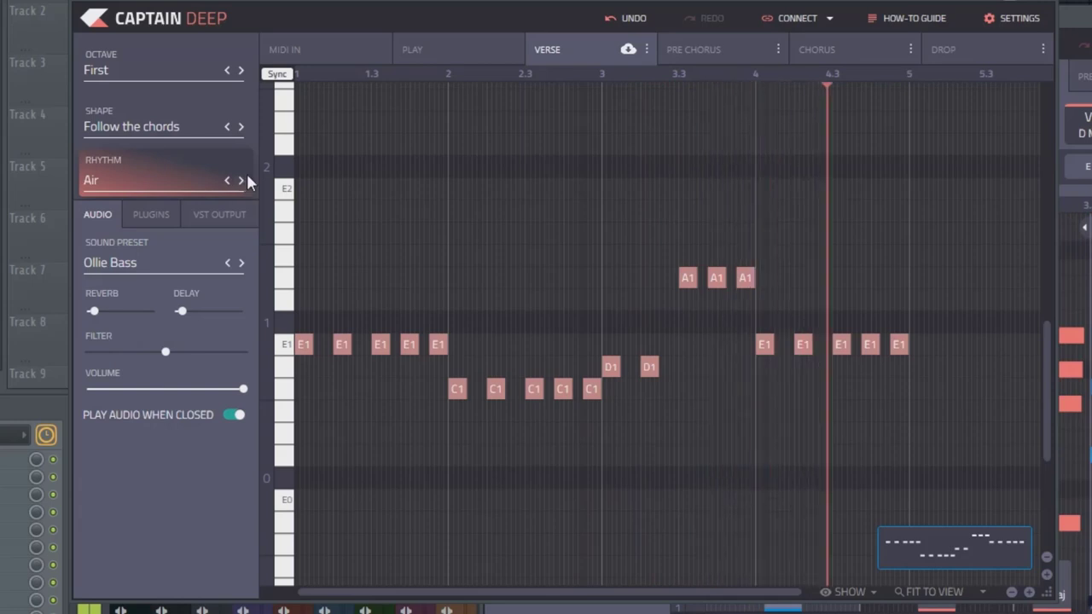
left_click(96, 186)
Step: Try rhythm patterns 11 and 12, then apply the Arp 4 rhythm
scroll(822, 444, "right", 10)
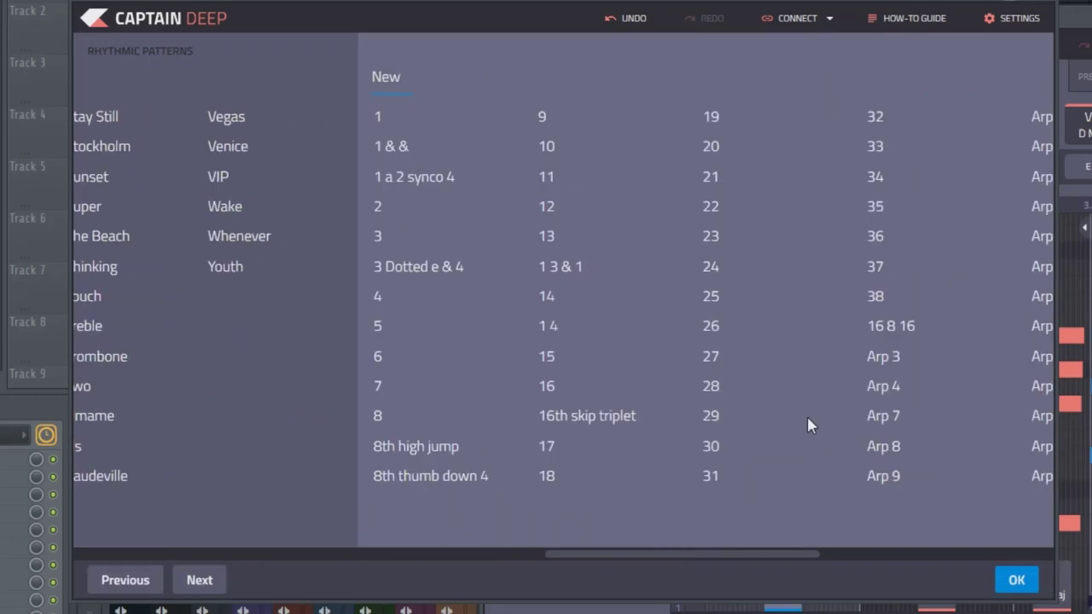
left_click(807, 415)
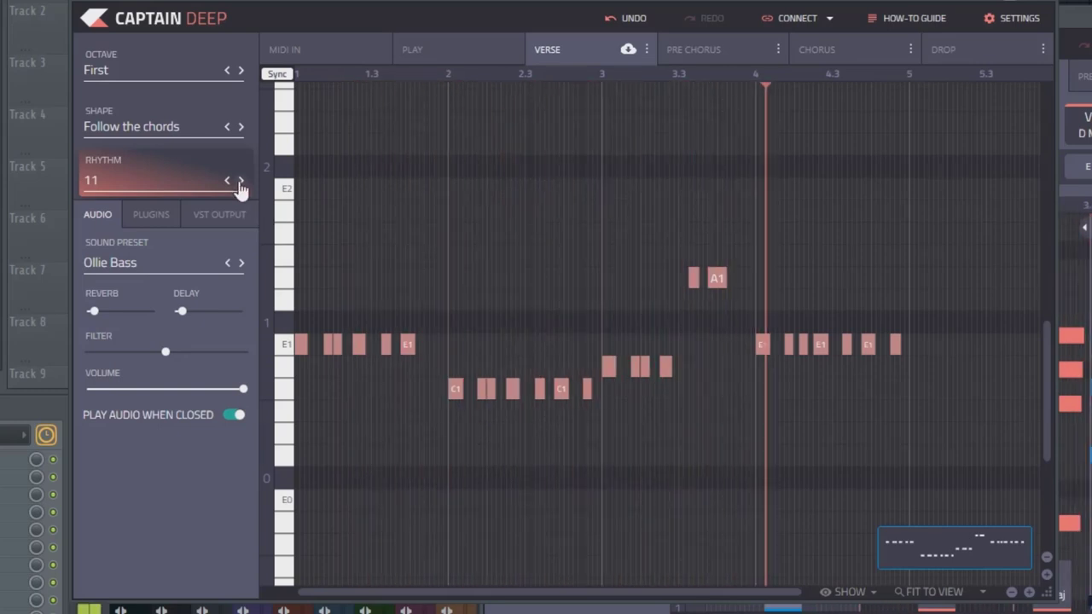
key("space")
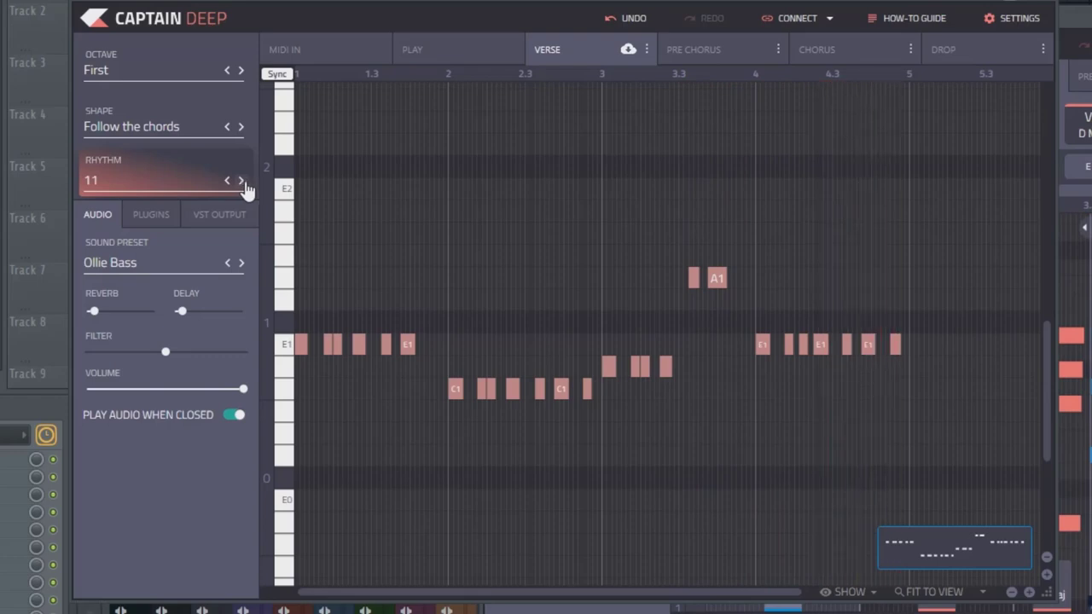
left_click(241, 181)
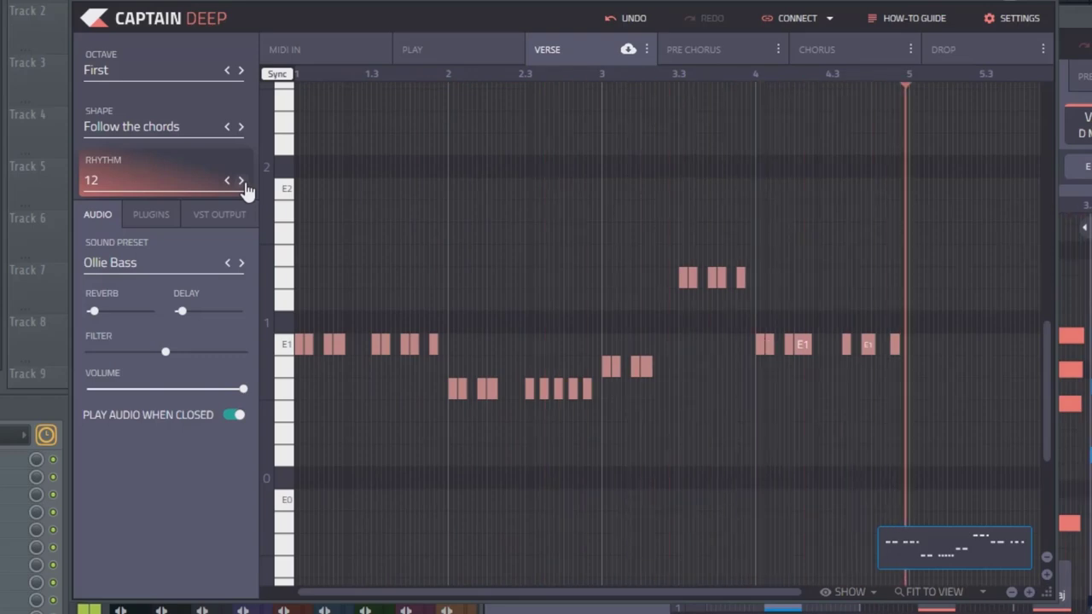
left_click(244, 186)
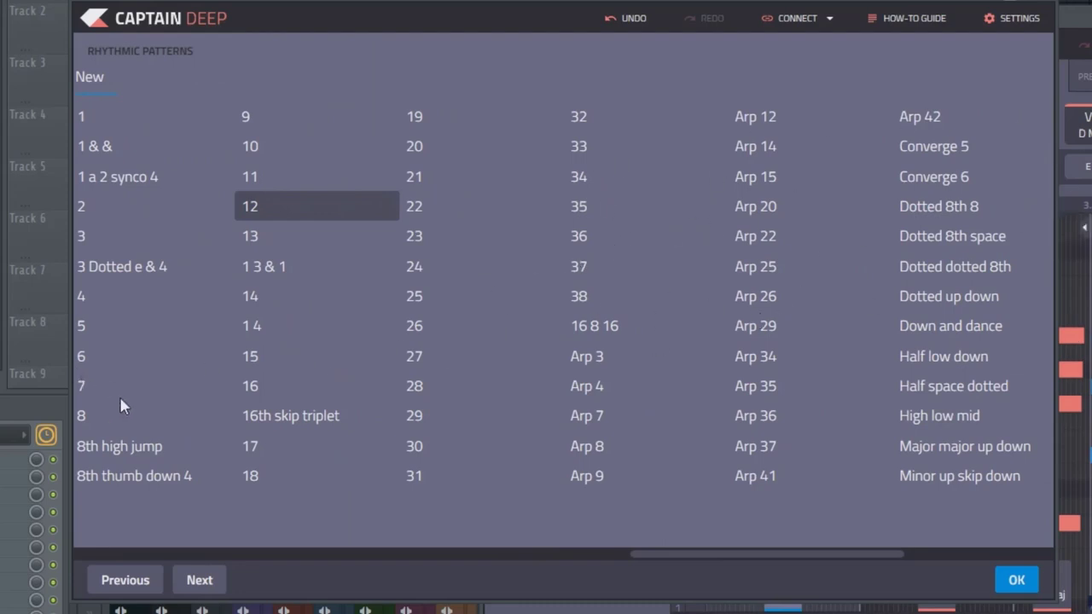
left_click(596, 390)
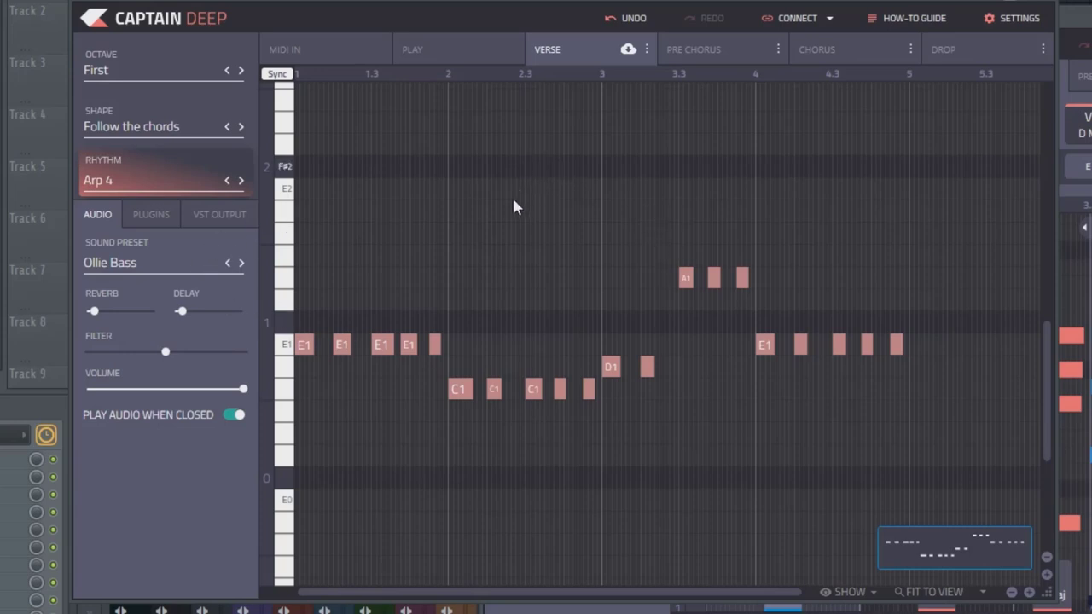
Step: Switch the Captain Deep sound preset to 808 Boom Bass
left_click(126, 267)
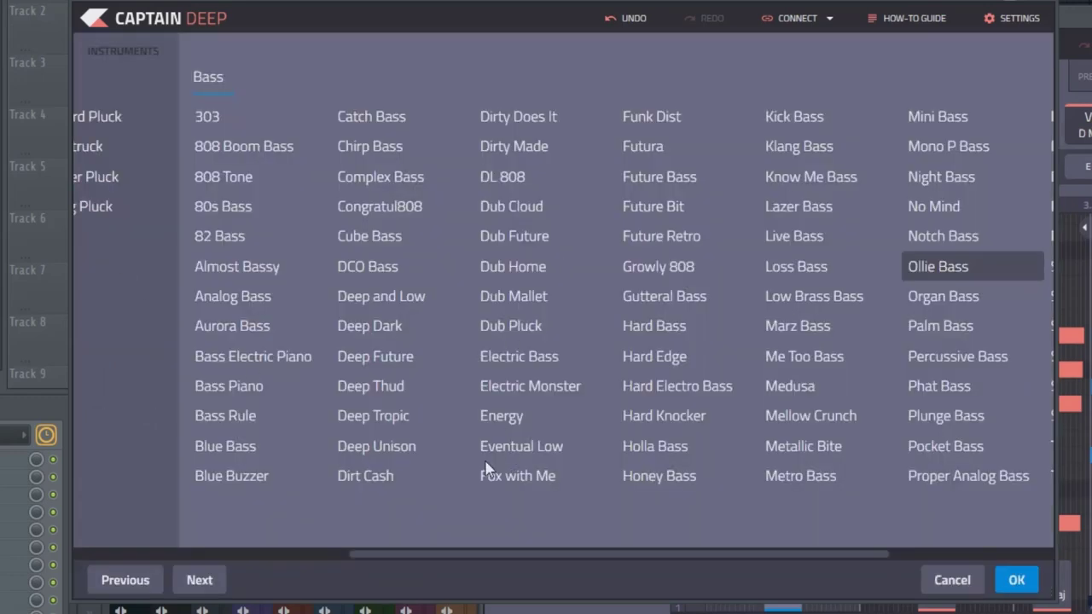
left_click_drag(390, 552, 381, 595)
double_click(333, 143)
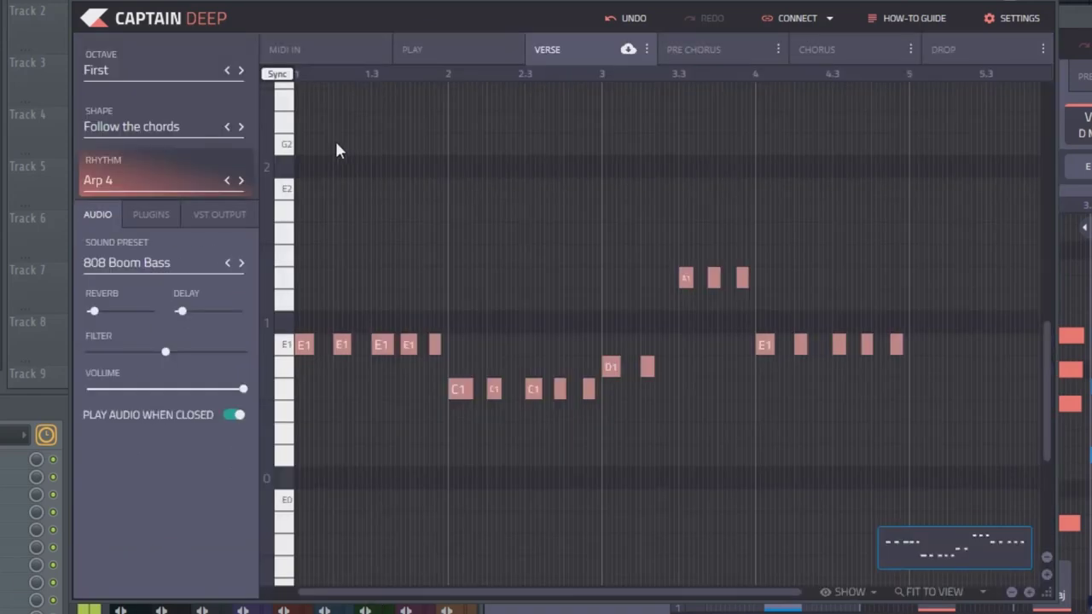
Step: Apply the Double Up rhythm and settle the octave on Second after trying Third
left_click(136, 196)
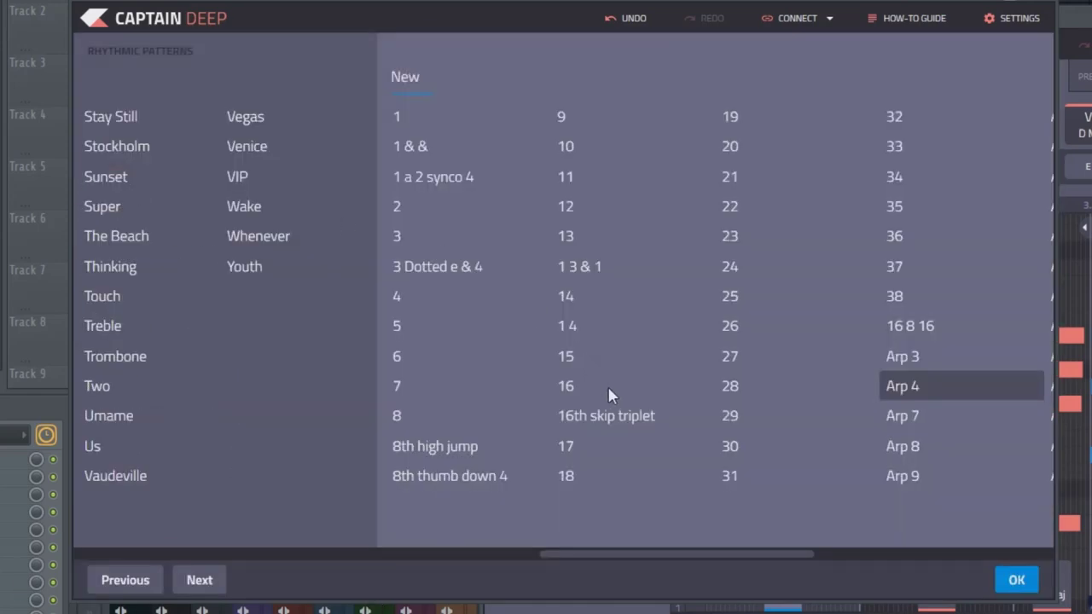
scroll(512, 341, "right", 4)
left_click(406, 329)
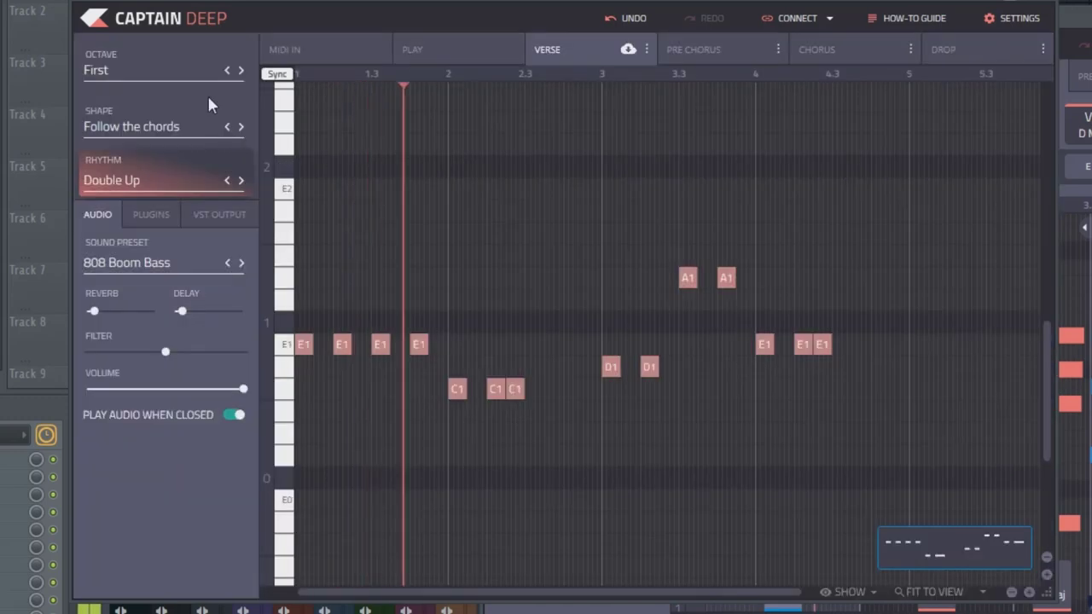
left_click(242, 71)
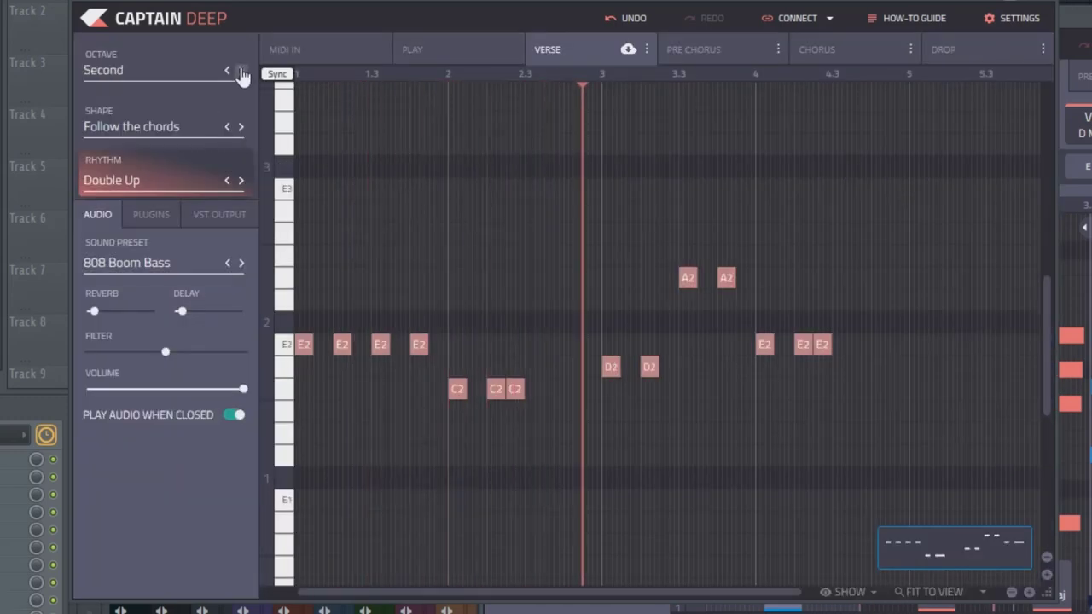
left_click(241, 72)
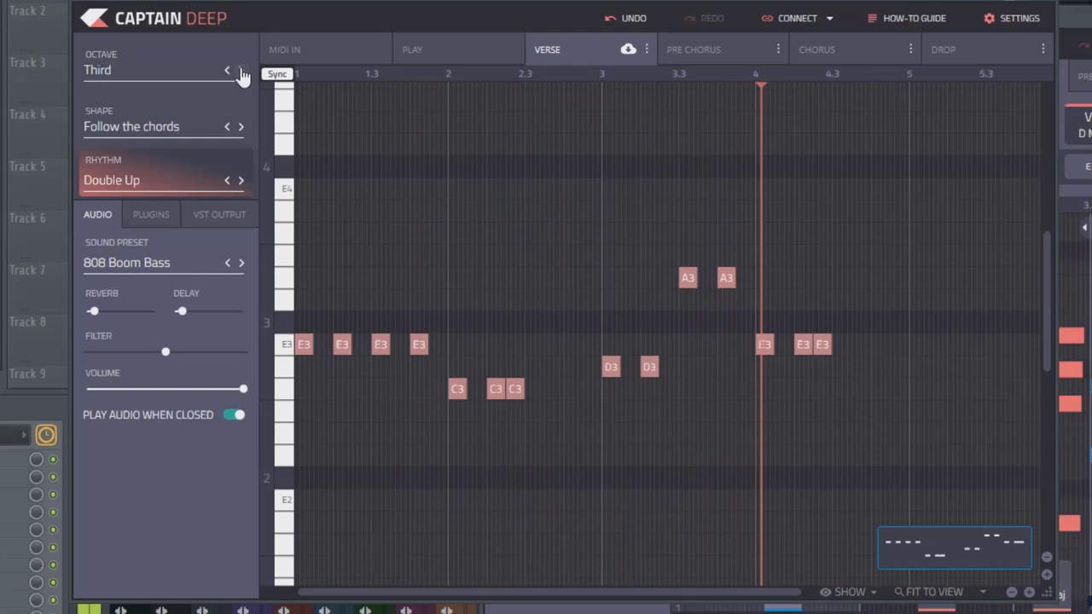
left_click(228, 72)
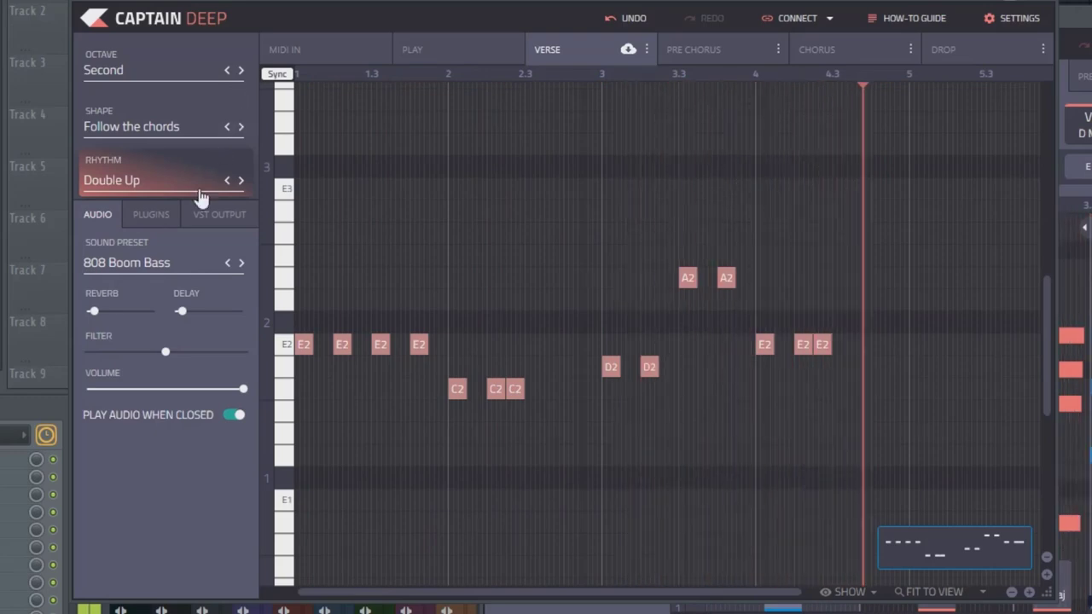
Step: Stop playback and test the Reverb slider, returning it to zero
key("space")
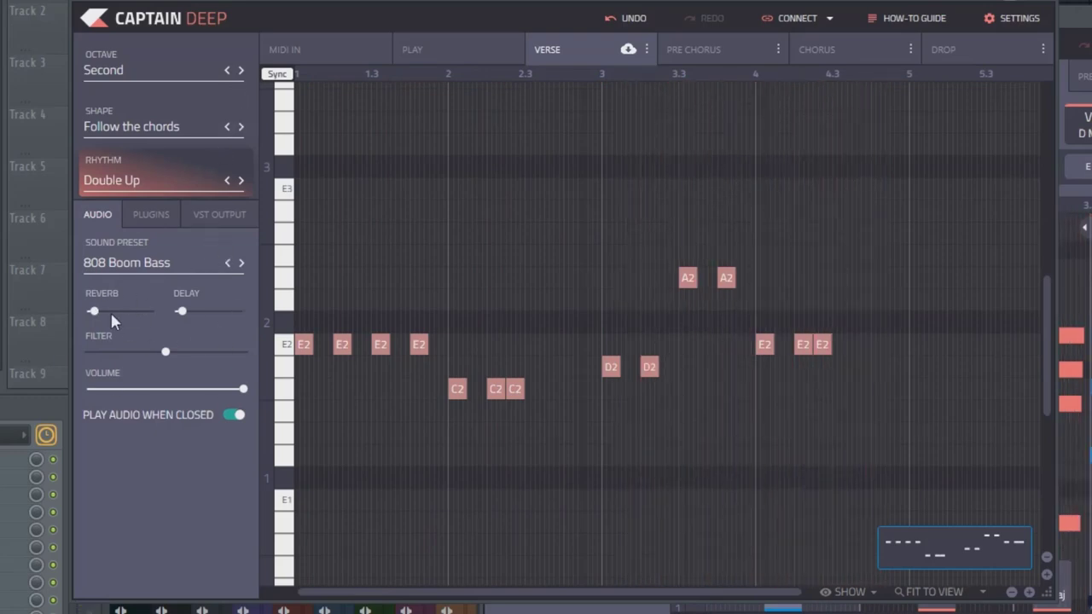
left_click_drag(92, 311, 12, 315)
left_click_drag(88, 312, 134, 313)
left_click_drag(134, 312, 87, 312)
Step: Nudge the Delay up, check the delay timing list, and bring up the sound preset browser
left_click_drag(216, 313, 223, 310)
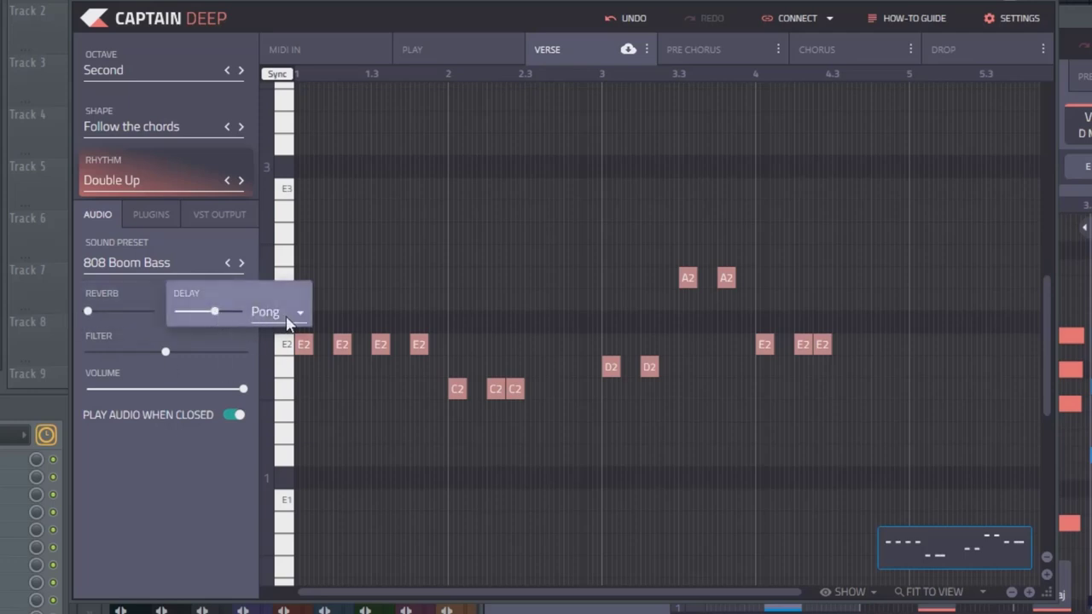
left_click(290, 315)
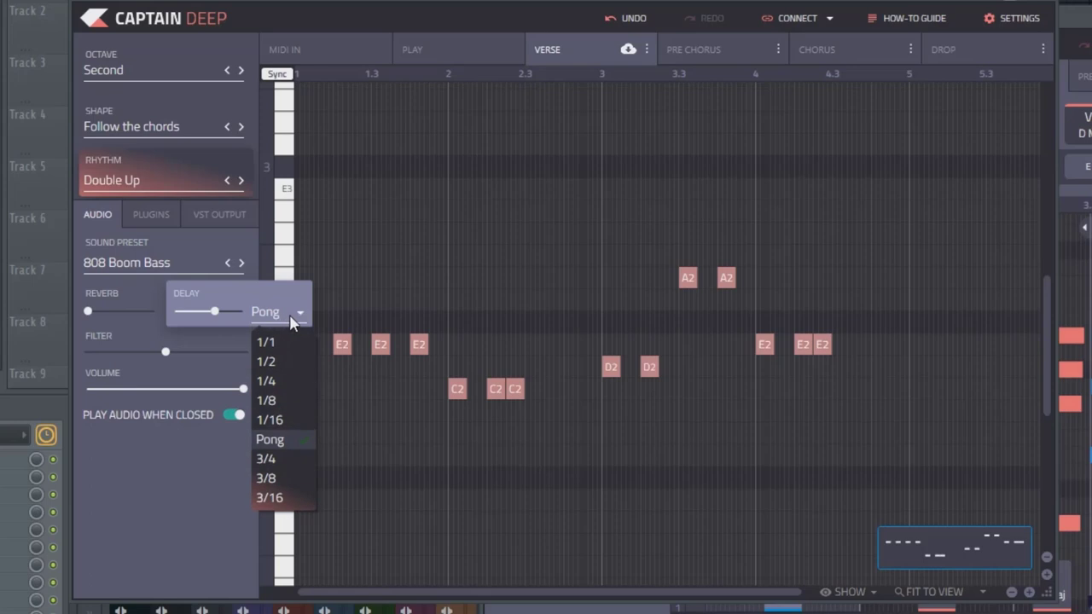
left_click(140, 237)
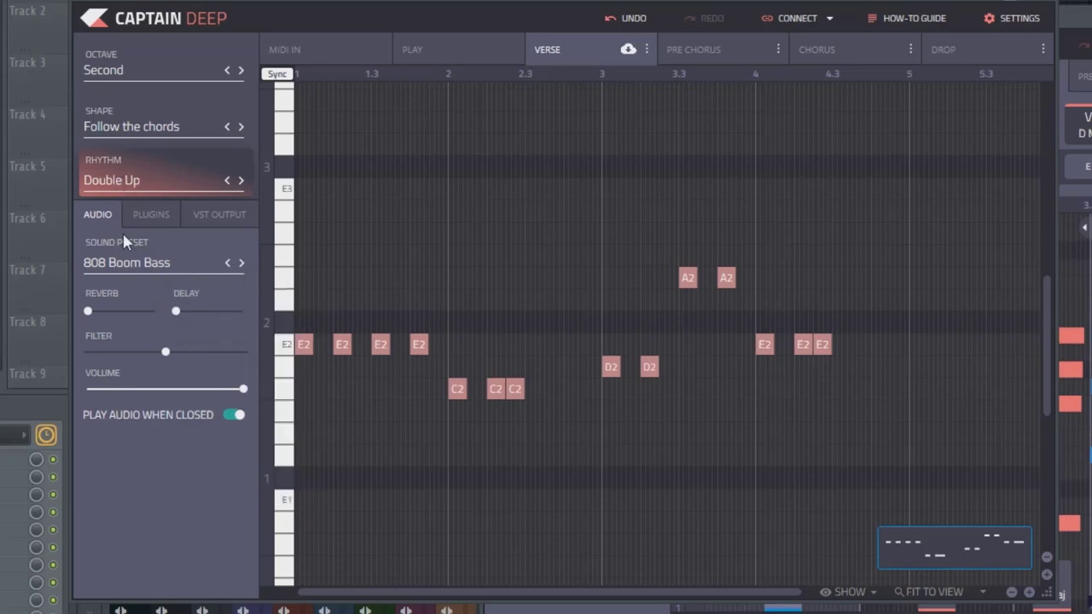
left_click(126, 266)
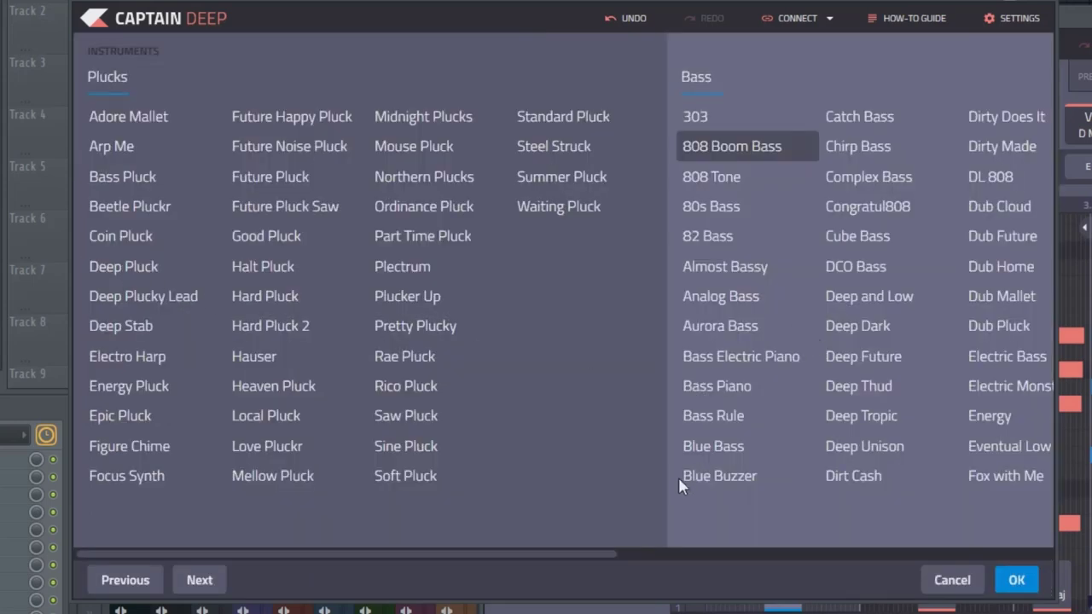
left_click_drag(568, 551, 486, 554)
Step: Choose the Saw Pluck sound and raise the octave to Fifth
left_click(408, 414)
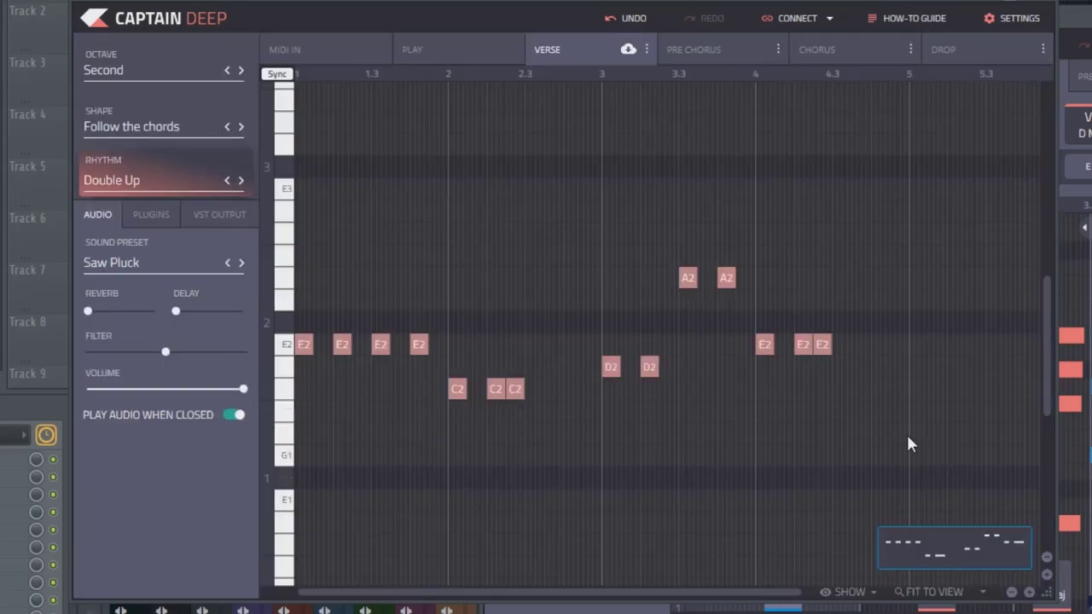
left_click(118, 73)
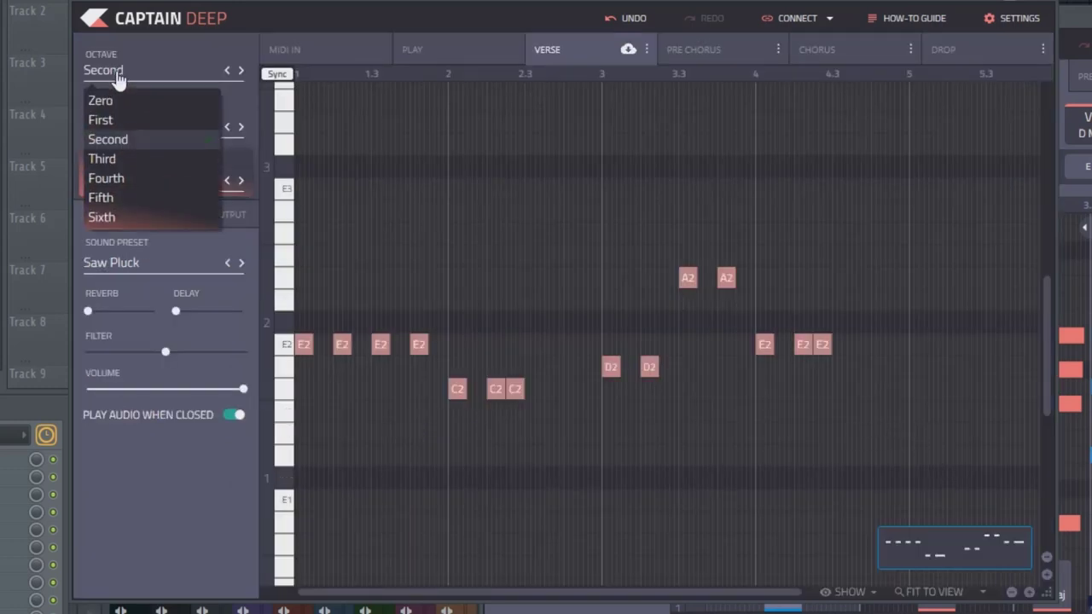
left_click(120, 196)
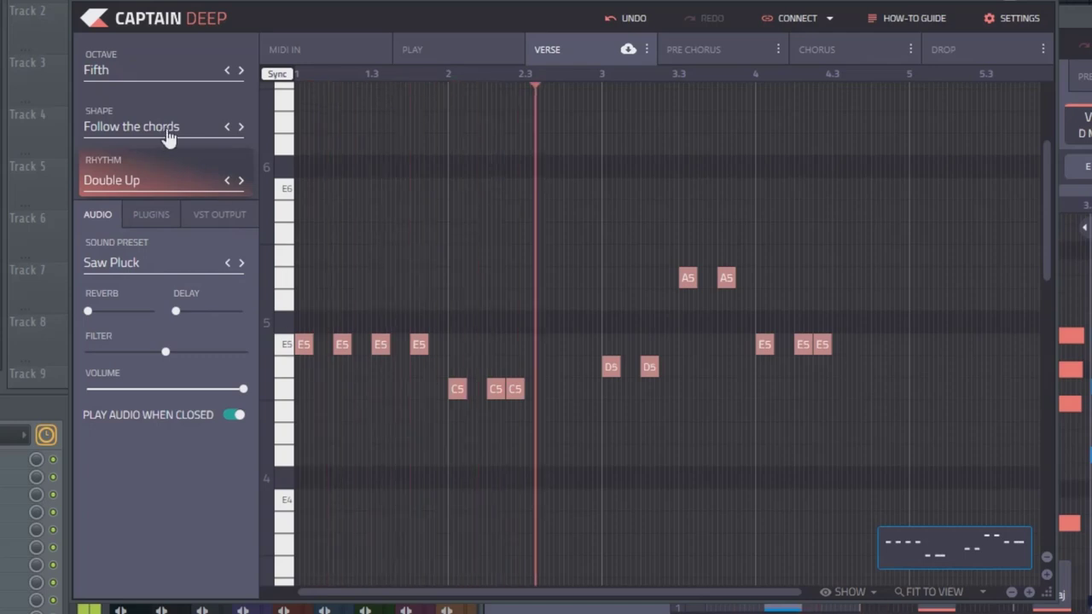
Step: Switch to Standard Pluck and lower the octave to Fourth, then stop playback
left_click(110, 263)
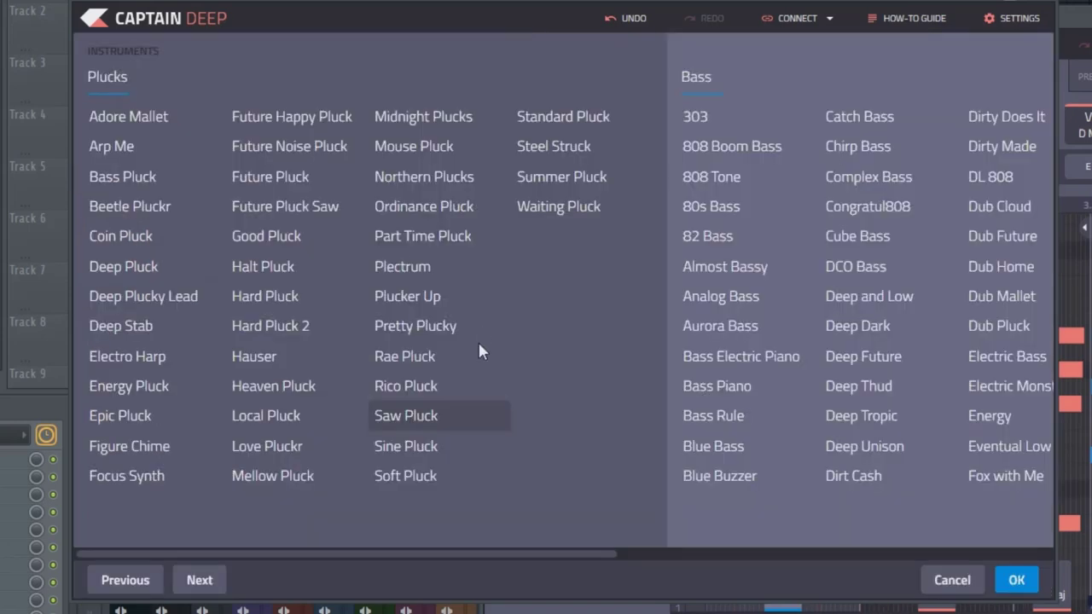
left_click(535, 120)
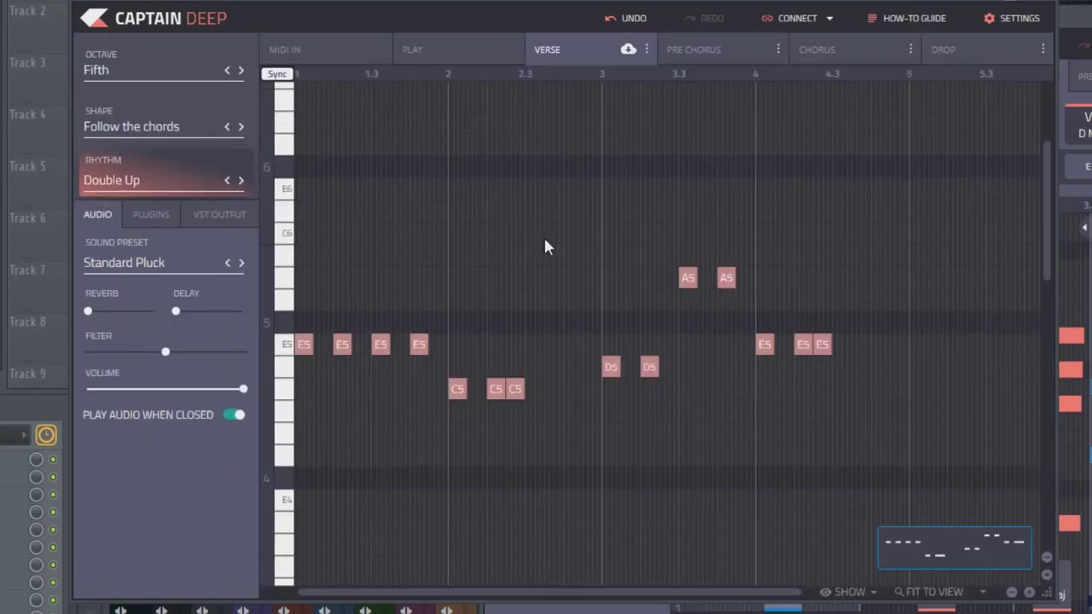
left_click(227, 73)
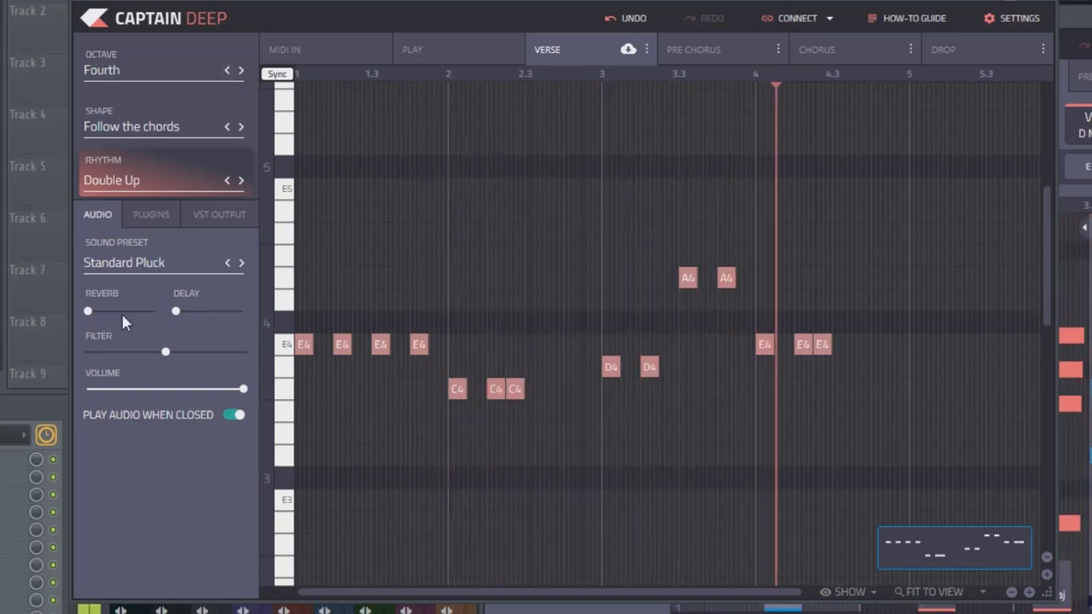
key("space")
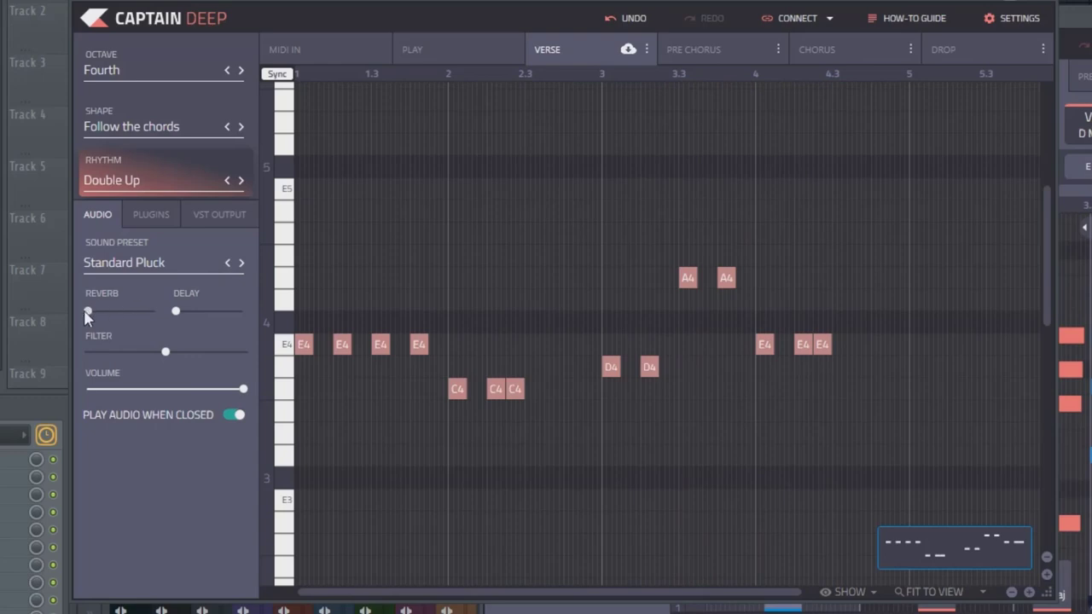
Step: Add some reverb with a chosen reverb type and a little Pong delay, then audition it
left_click_drag(93, 315, 110, 311)
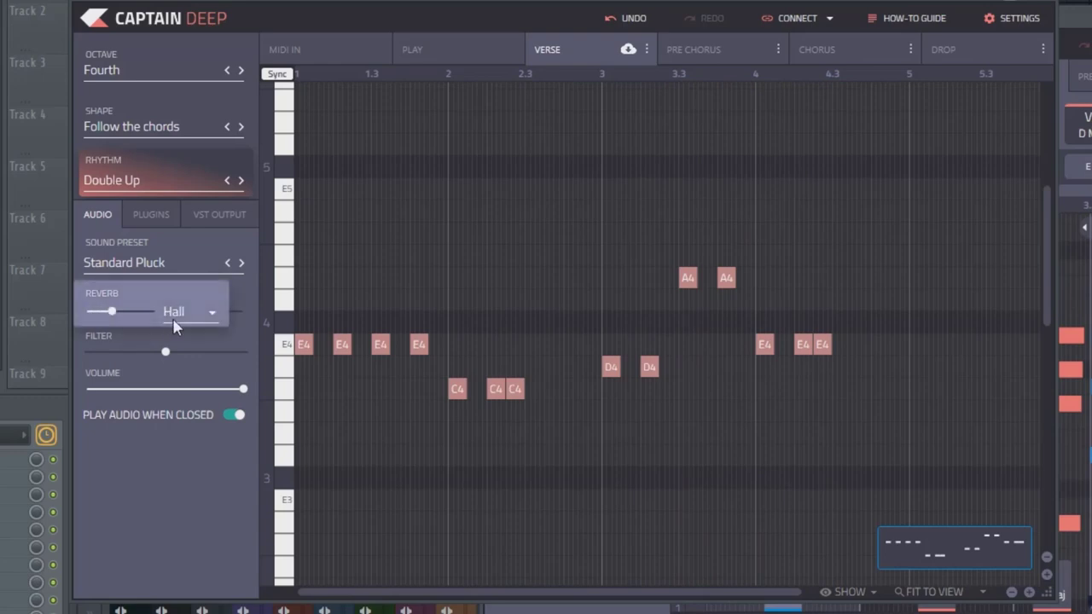
left_click(204, 314)
left_click(201, 376)
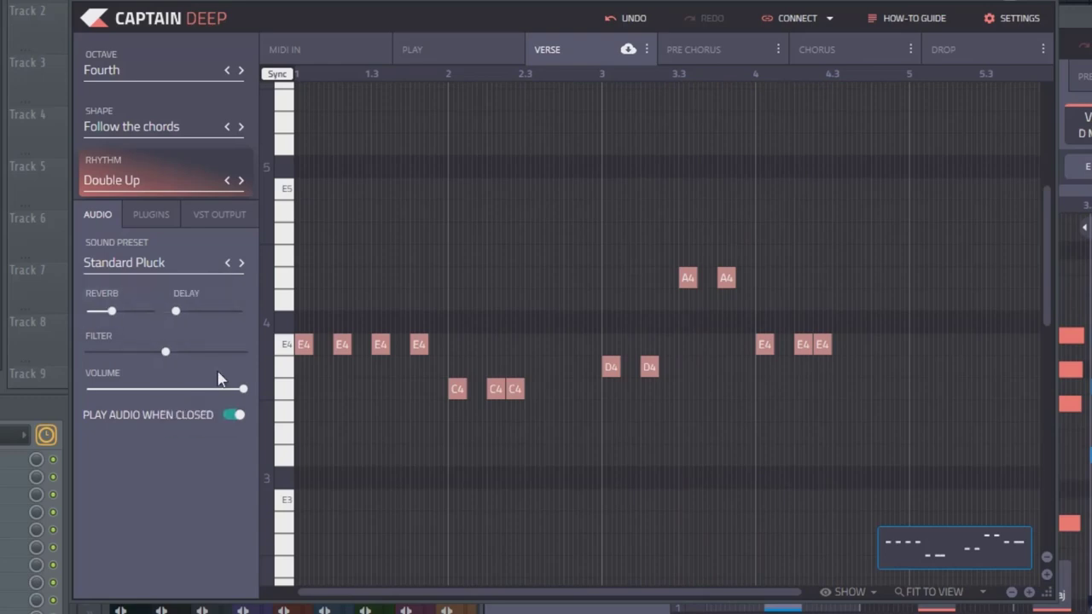
left_click_drag(175, 312, 191, 313)
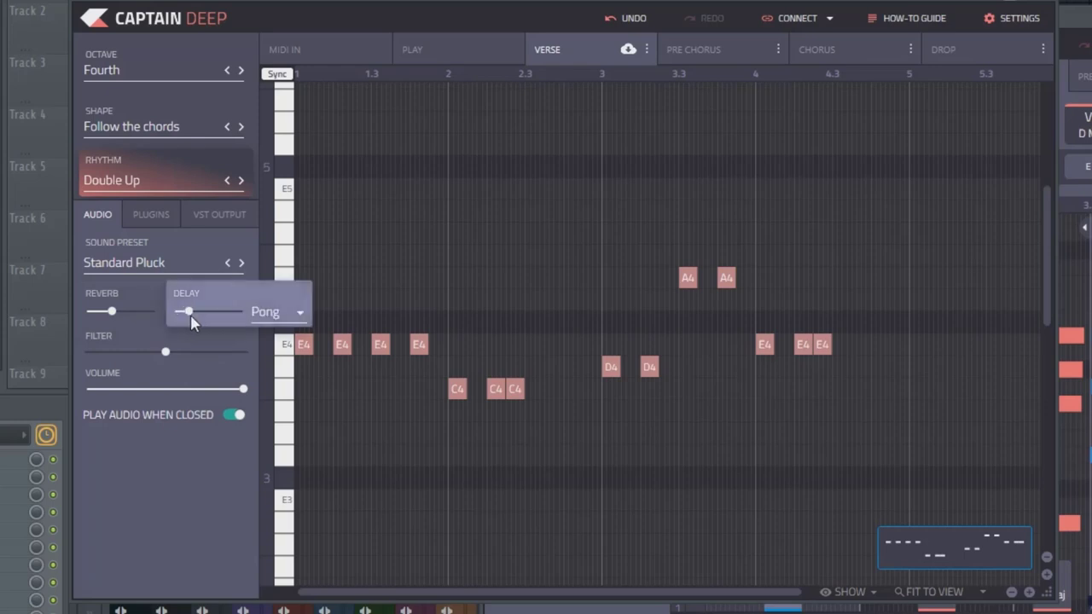
key("space")
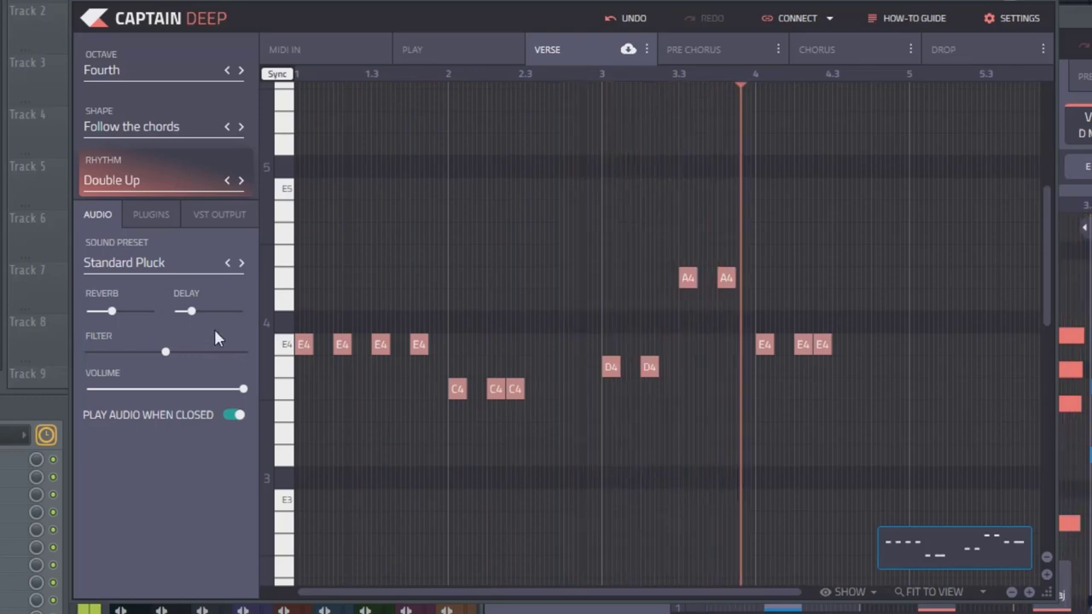
key("space")
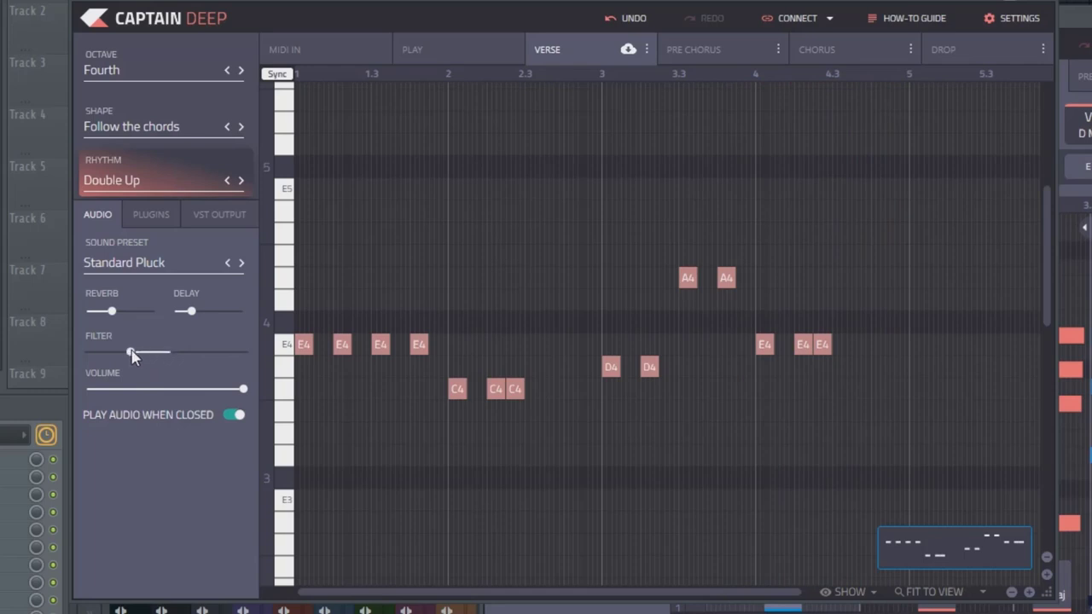
Step: Lower the Filter to darken the pluck and turn its Volume down during playback
key("space")
left_click_drag(131, 356, 116, 362)
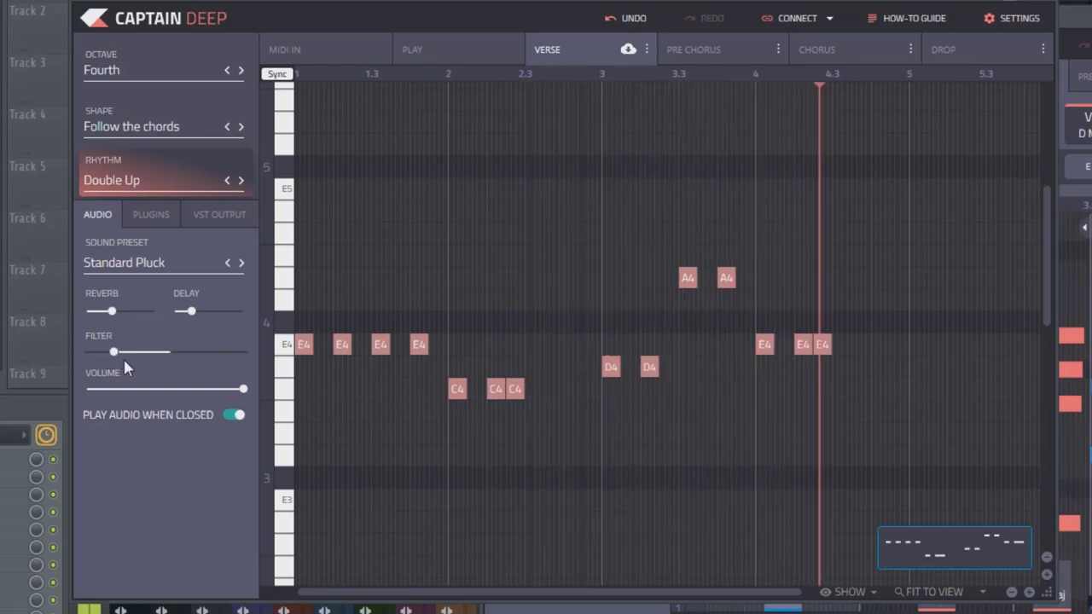
left_click_drag(244, 390, 172, 395)
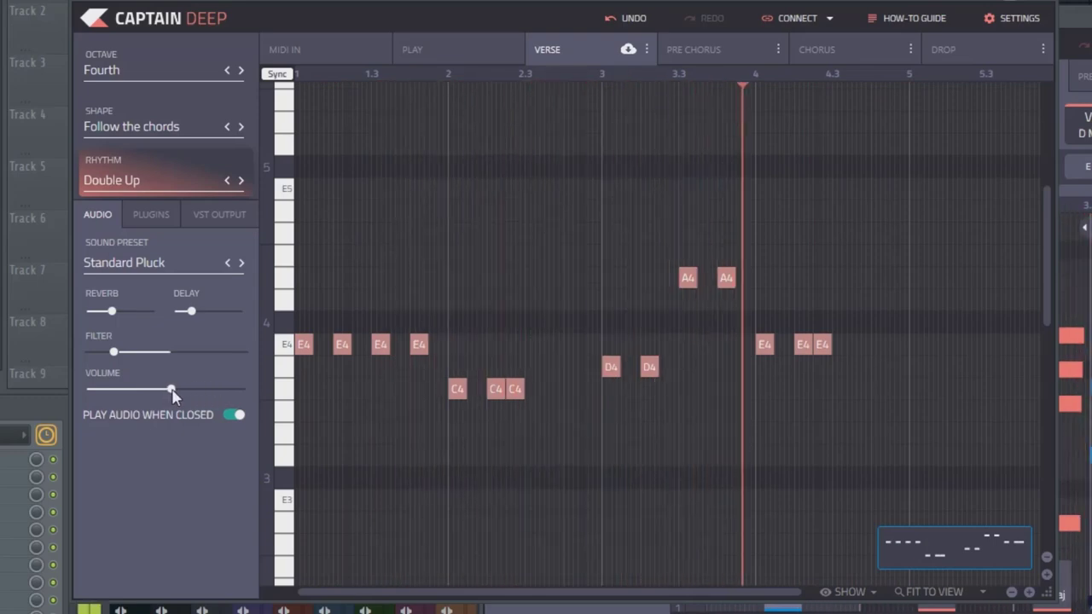
key("space")
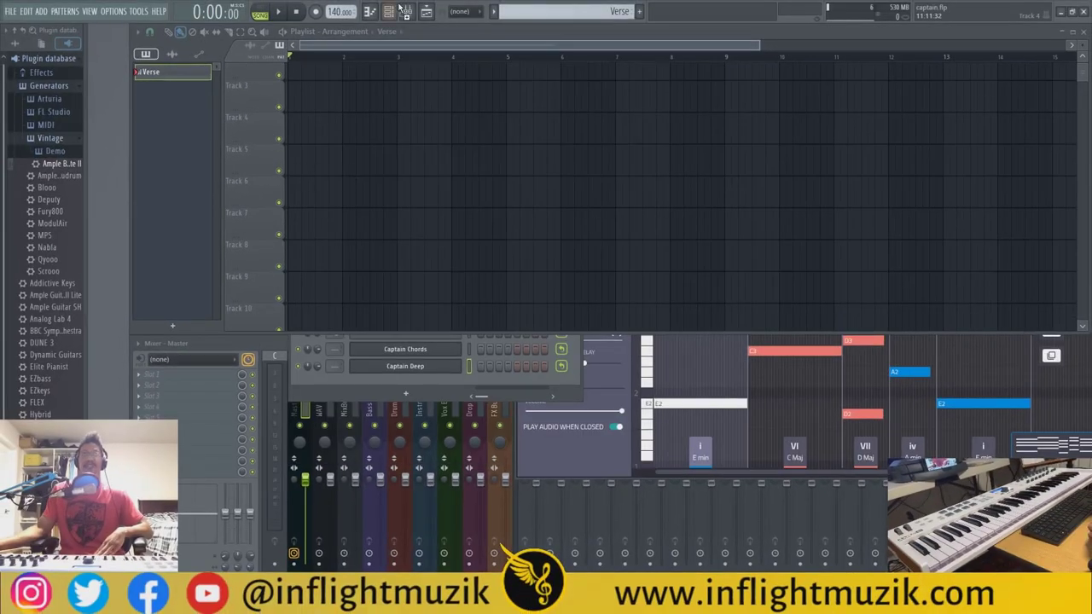
Step: From the Channel Rack, audition FLEX's Acoustic Bass 1 and 2 presets, then try the Saif Sameer Synthwave pack
left_click(393, 12)
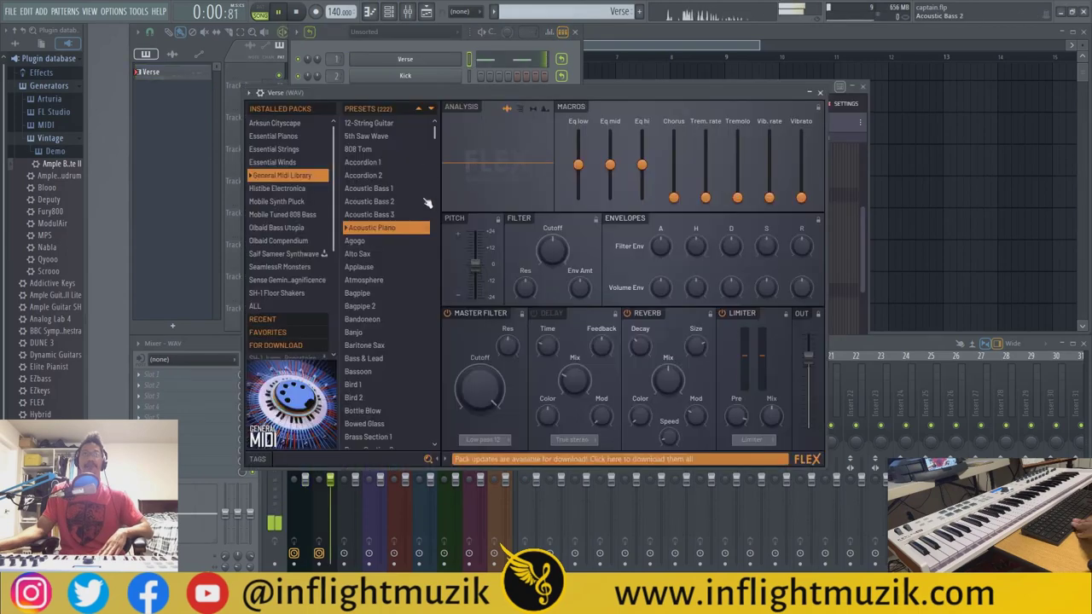
left_click(380, 189)
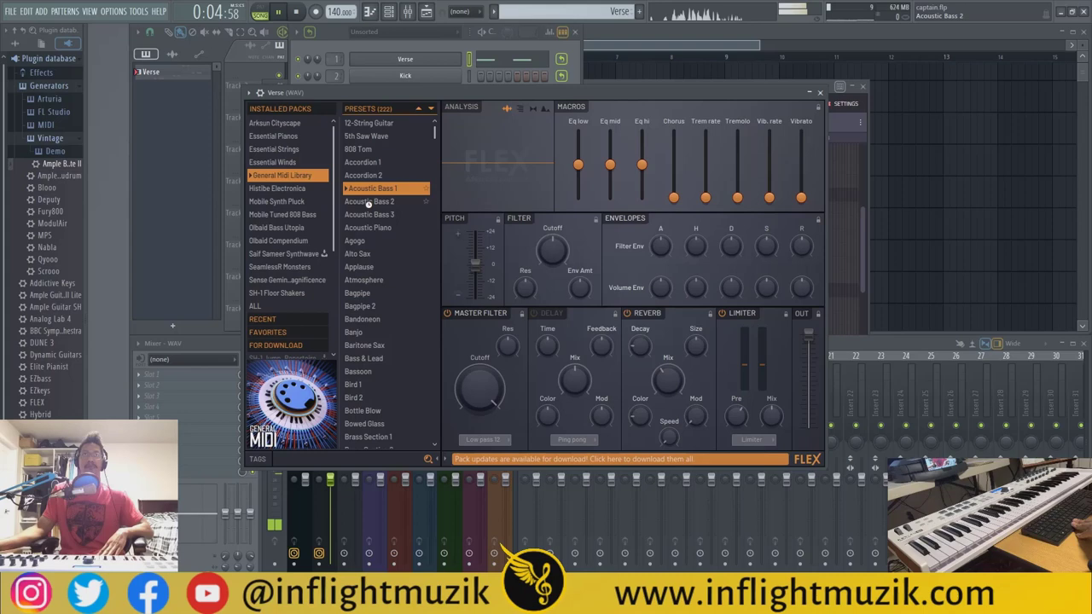
left_click(368, 203)
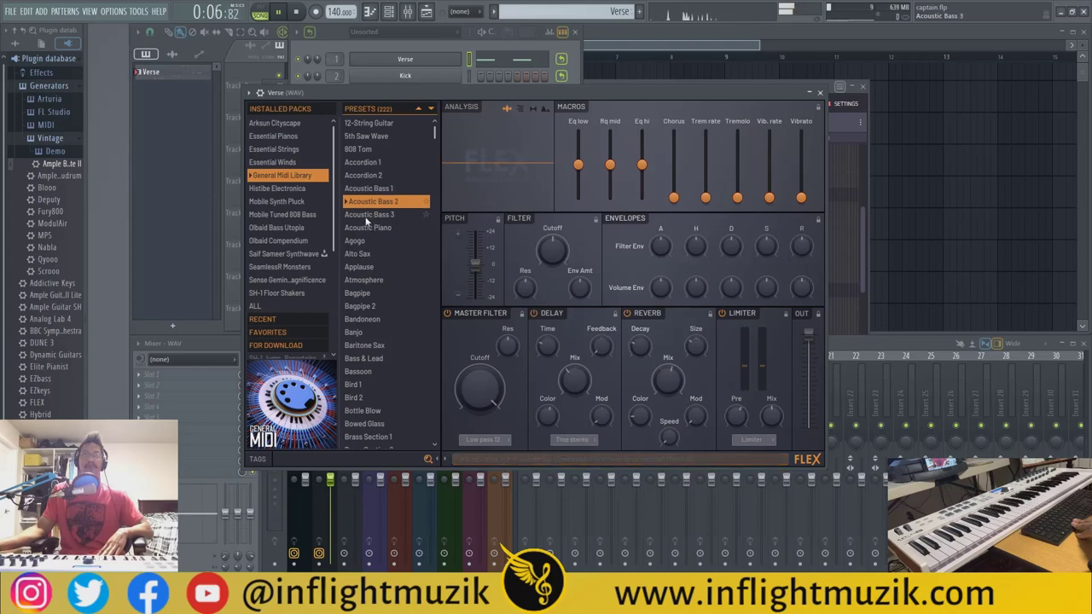
left_click(283, 253)
key("space")
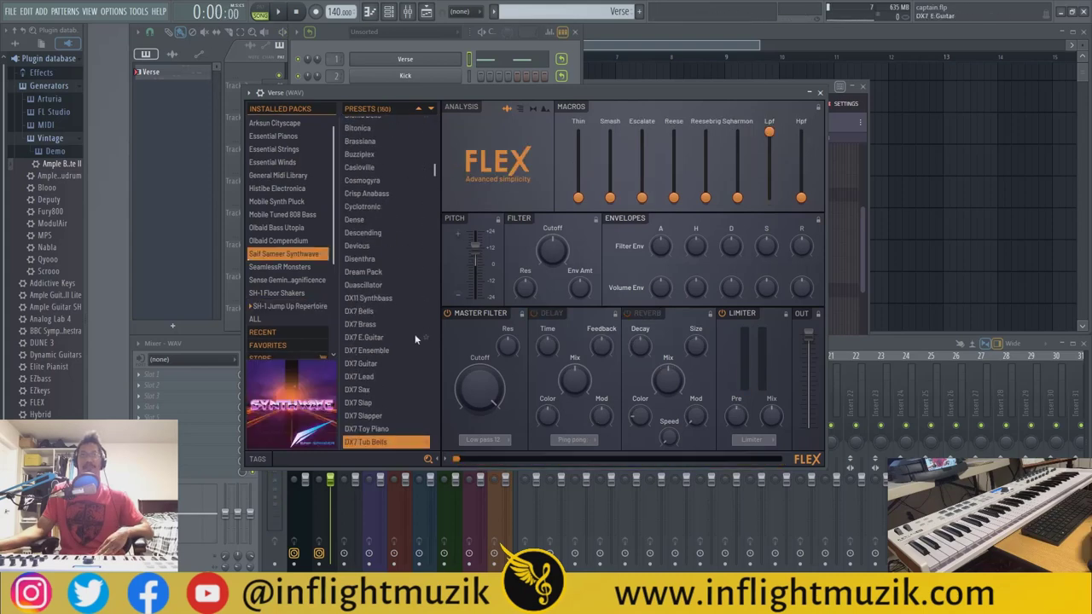
Step: Return to the General Midi Library pack, browse its presets, and close the FLEX window
scroll(409, 333, "up", 5)
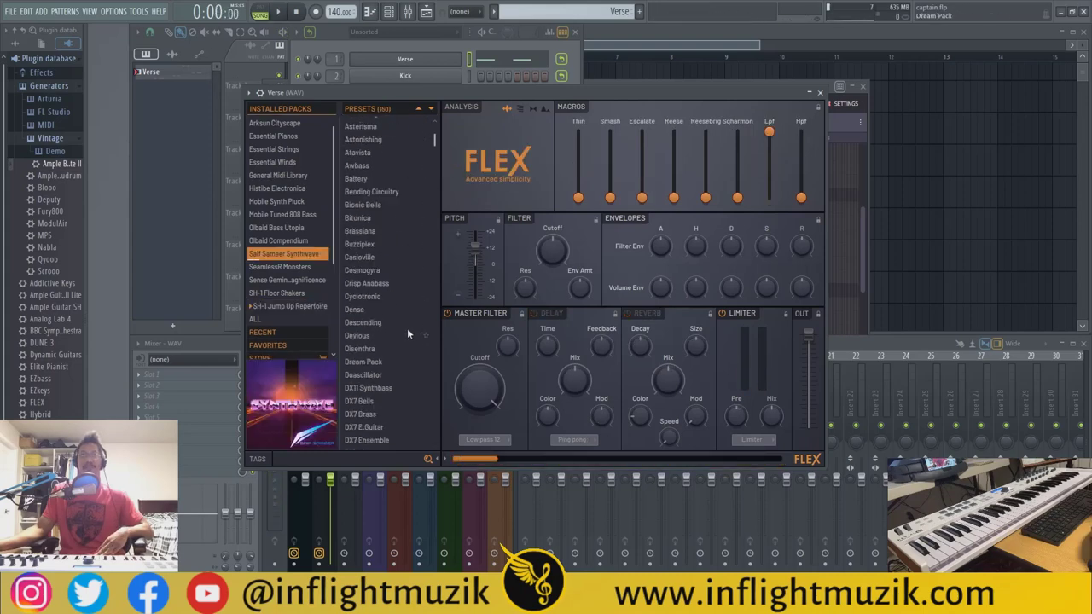
left_click(271, 176)
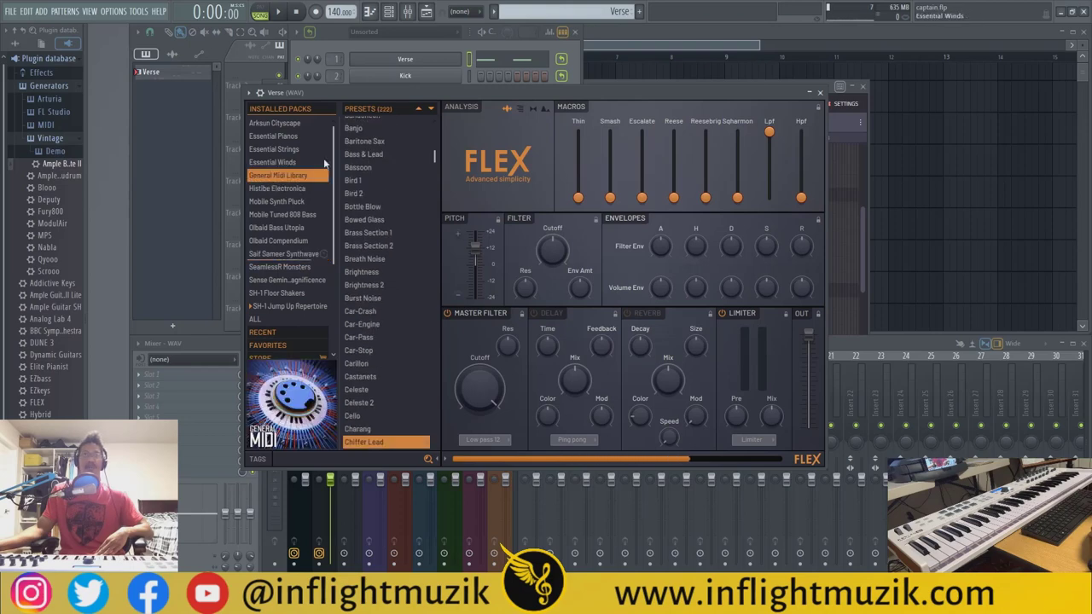
scroll(381, 335, "down", 10)
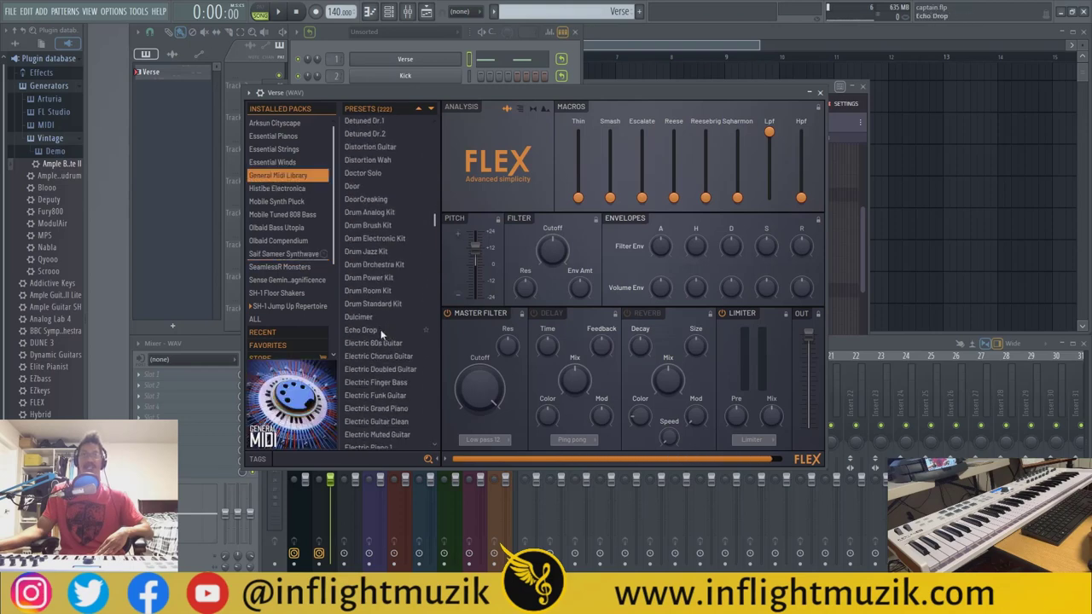
scroll(376, 335, "up", 15)
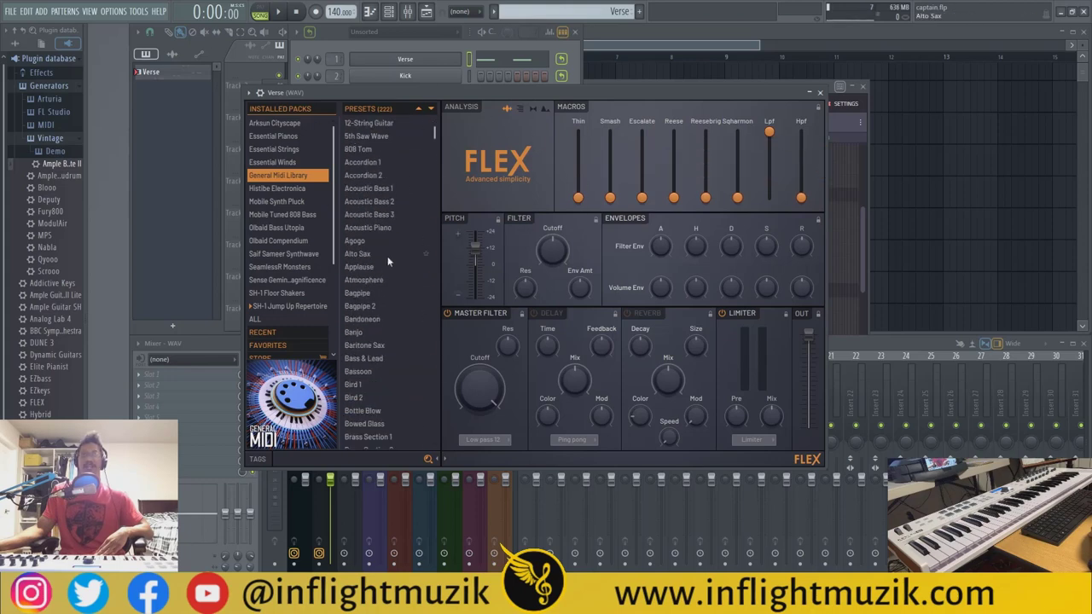
left_click(821, 92)
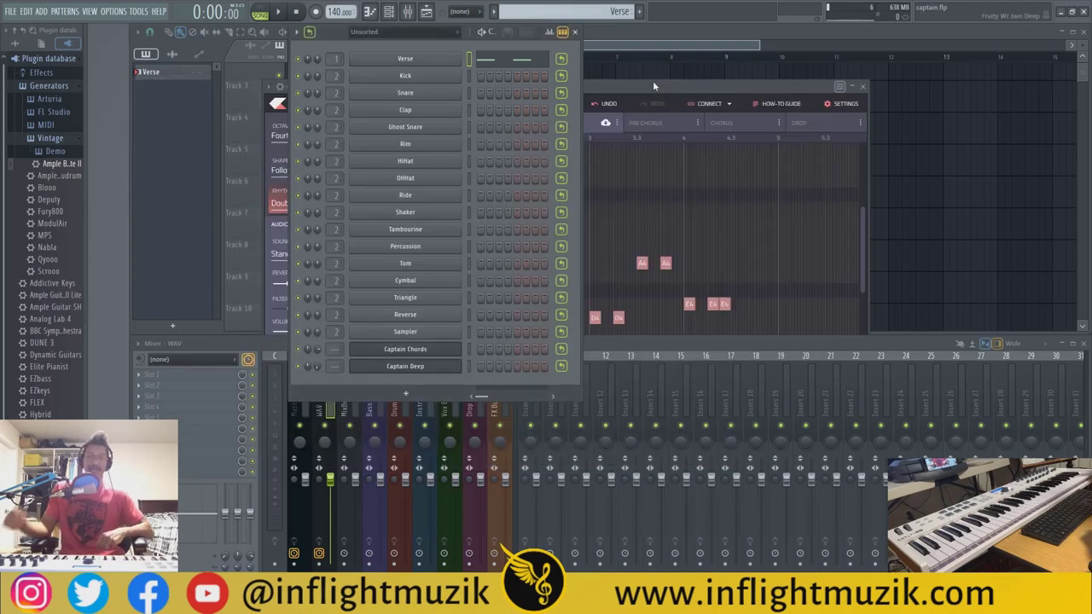